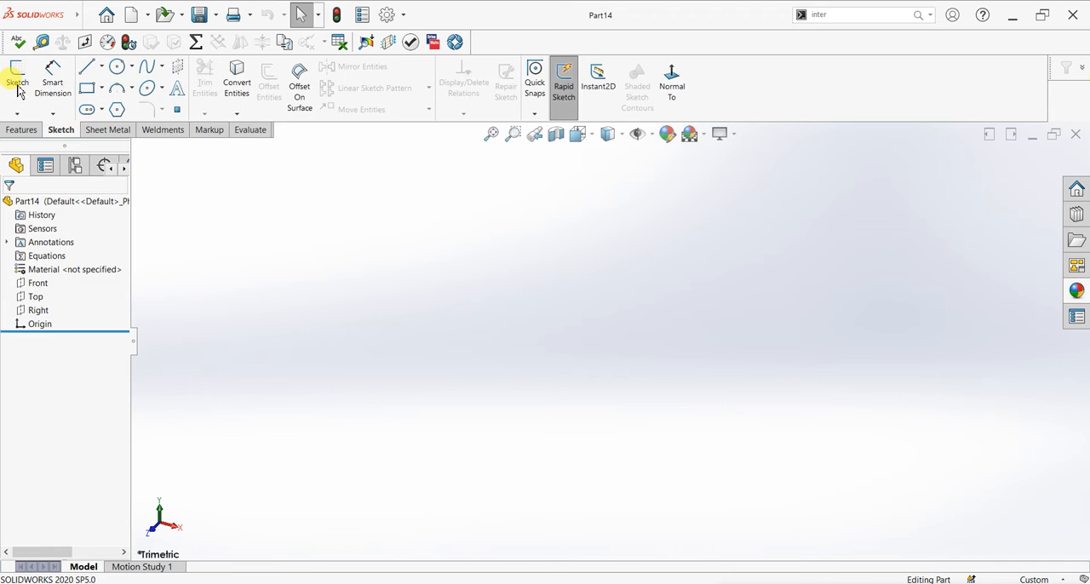
- Start a sketch on the Front plane and draw a circle about 48 mm in diameter centred on the origin
click(556, 246)
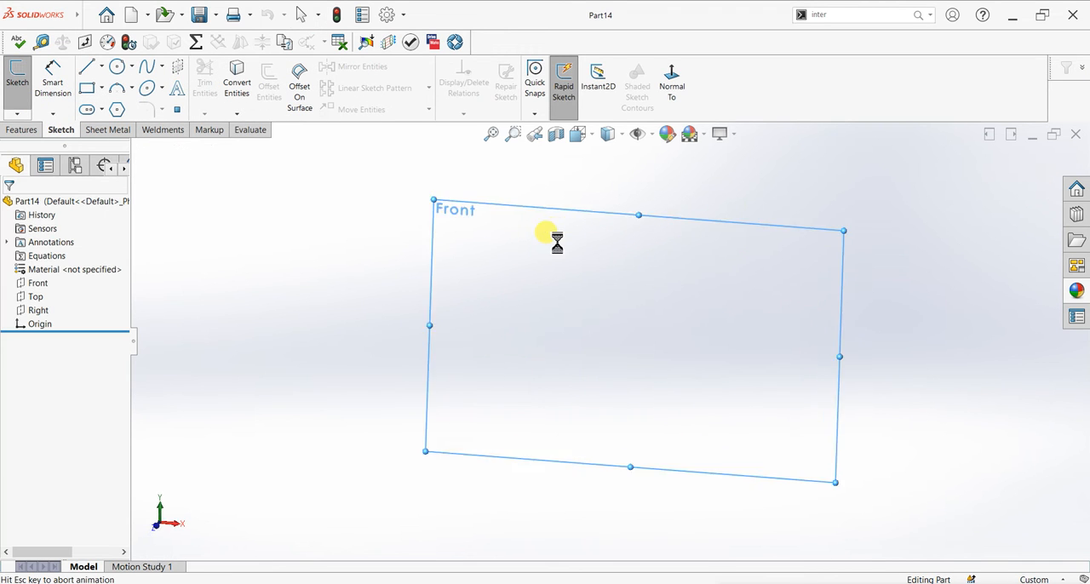
click(117, 67)
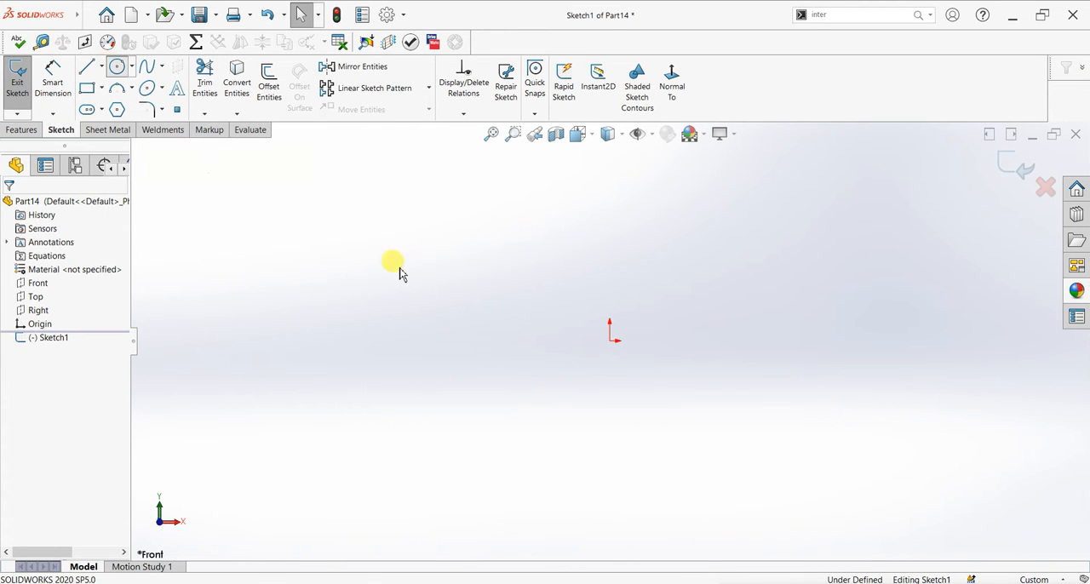
click(609, 341)
click(604, 413)
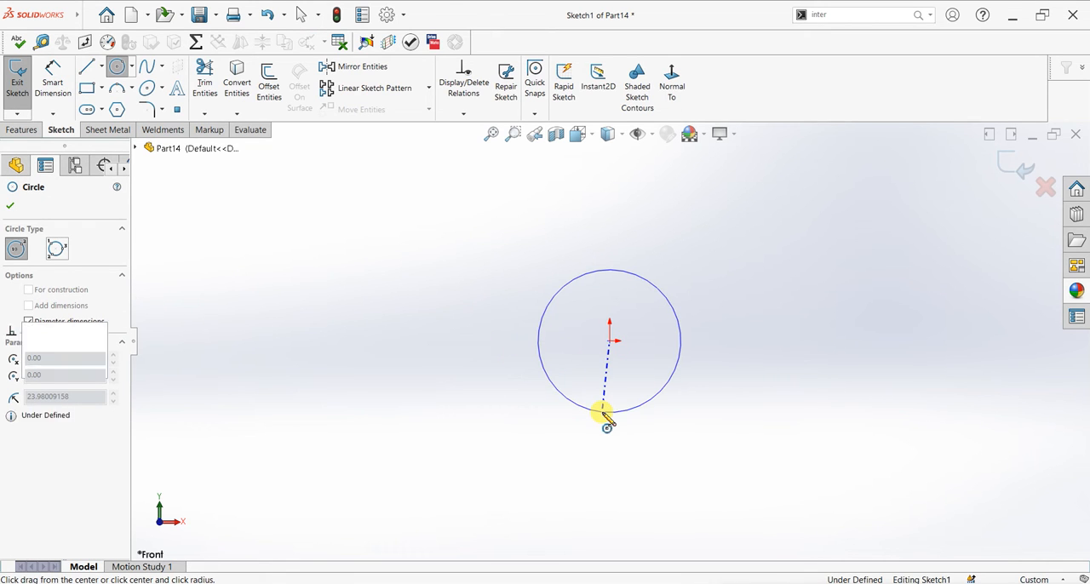
- Dimension the circle's diameter to 50 mm
click(53, 77)
click(612, 275)
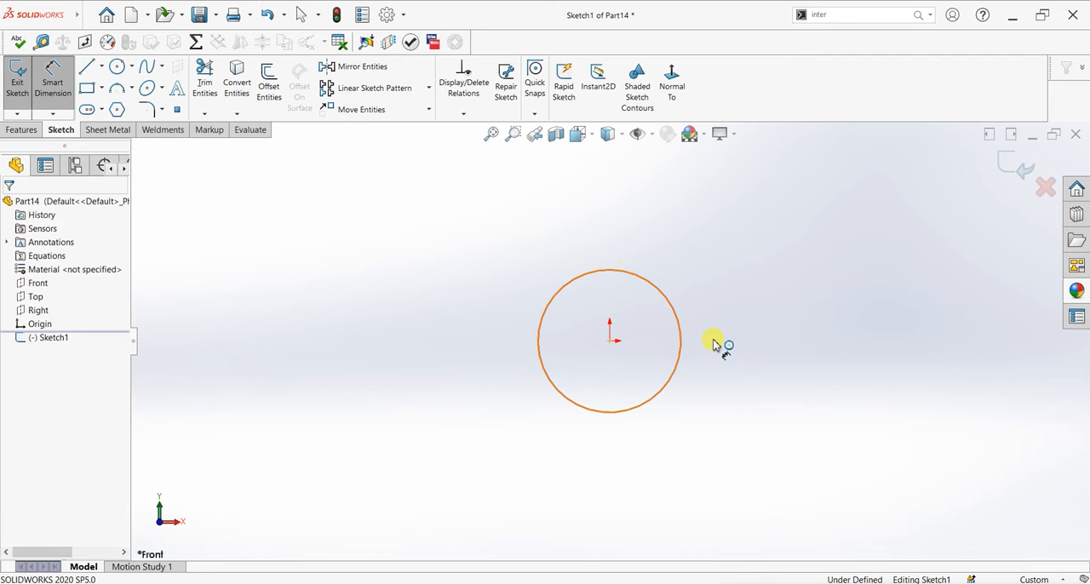
click(720, 349)
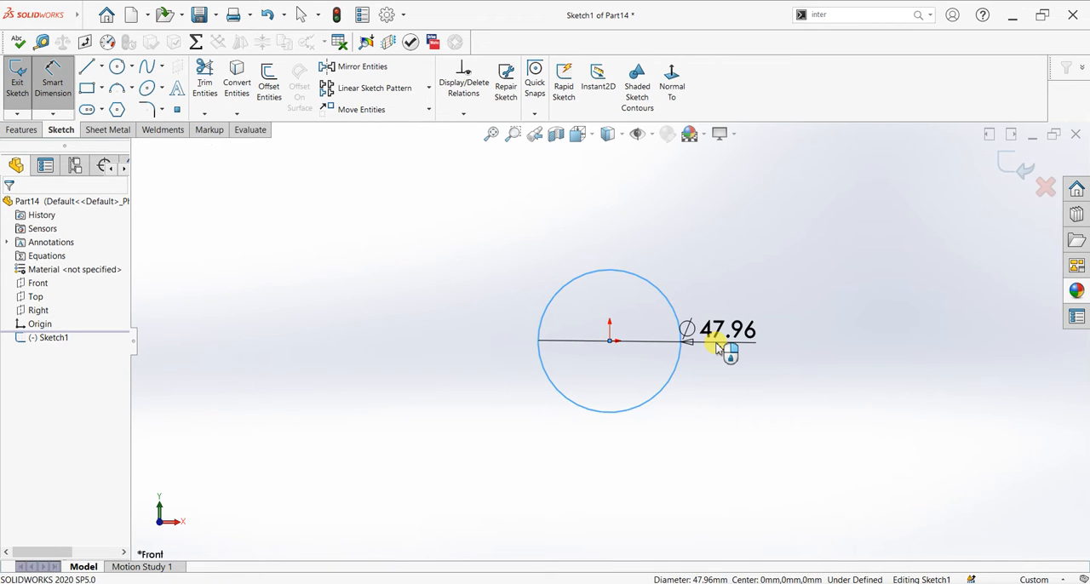
text(50)
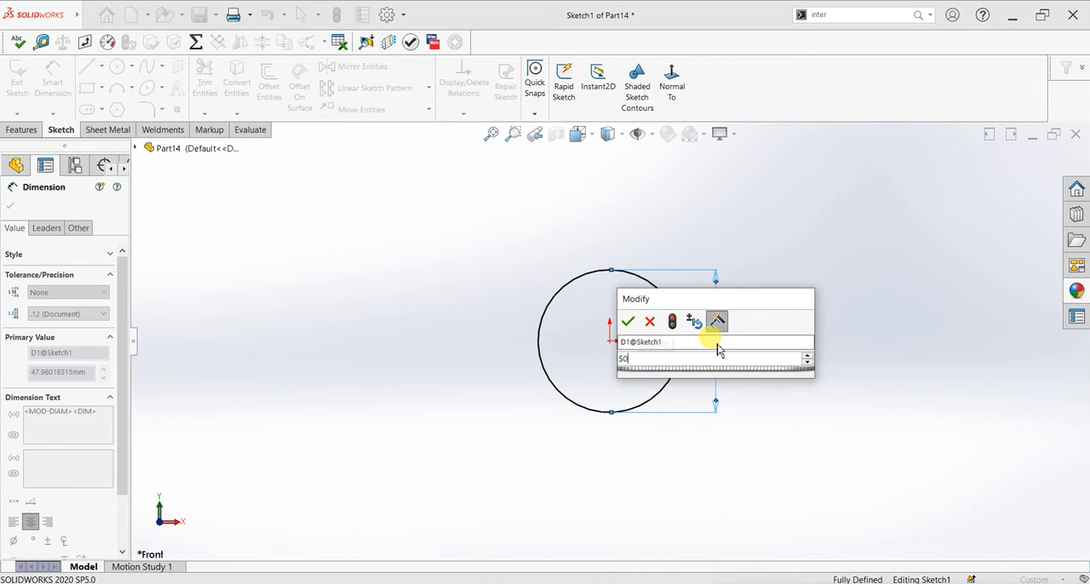
key(Return)
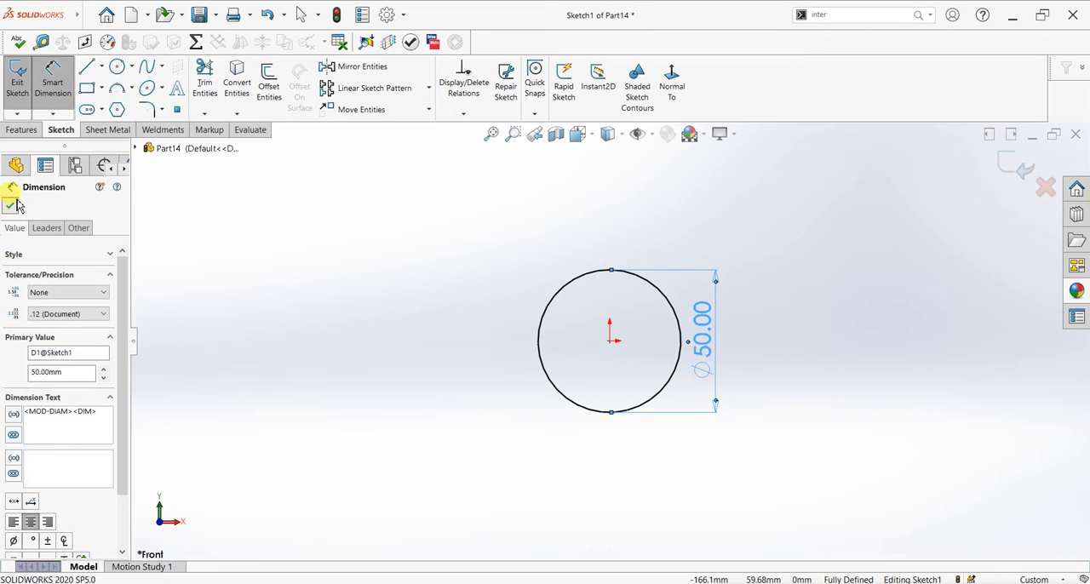
click(11, 205)
- Extrude the circle as a boss with the Mid Plane end condition and a depth of 200 mm
click(21, 130)
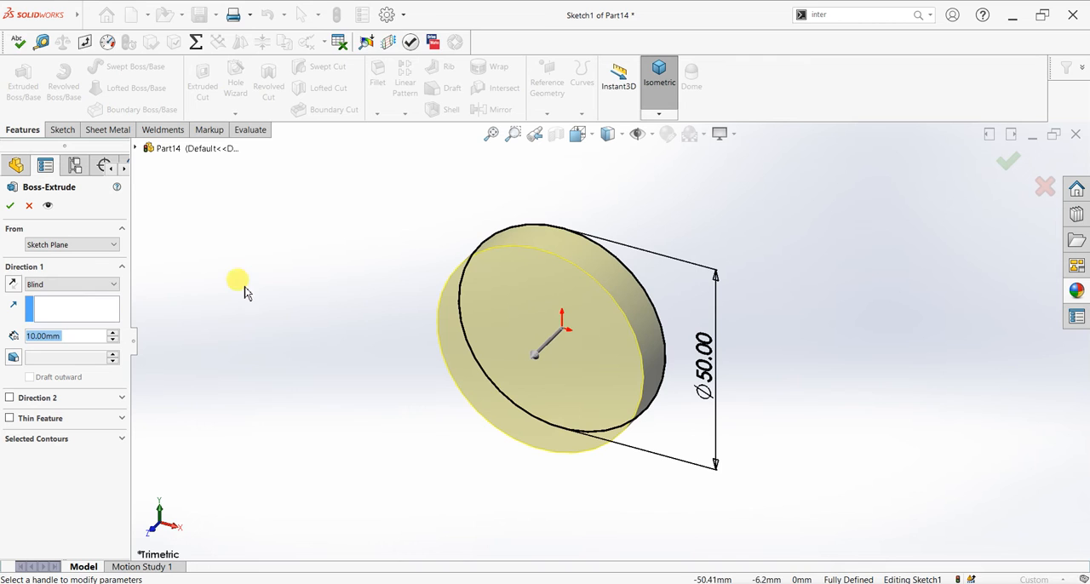
click(99, 286)
click(78, 349)
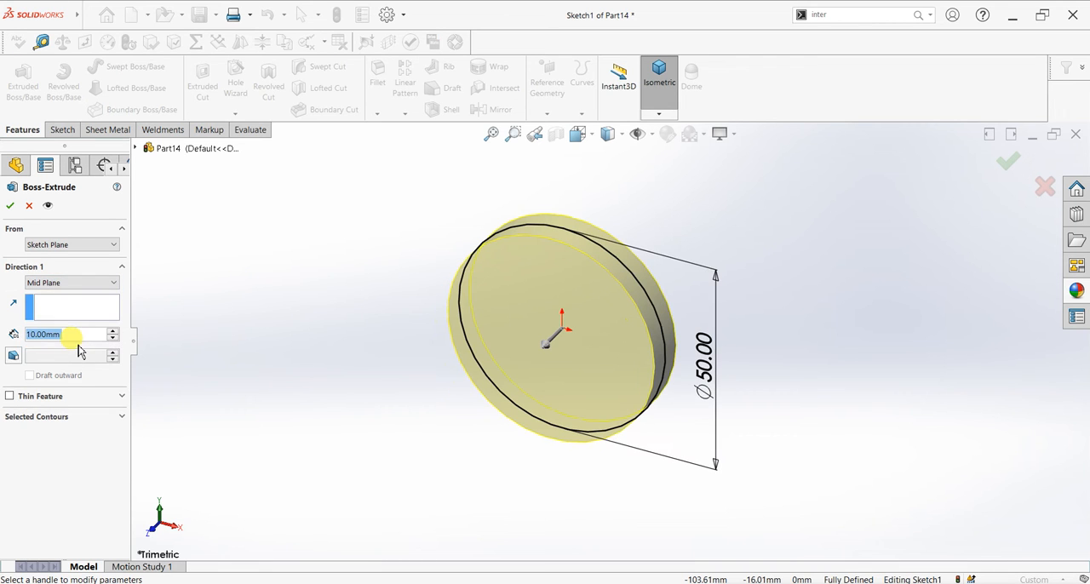
text(100)
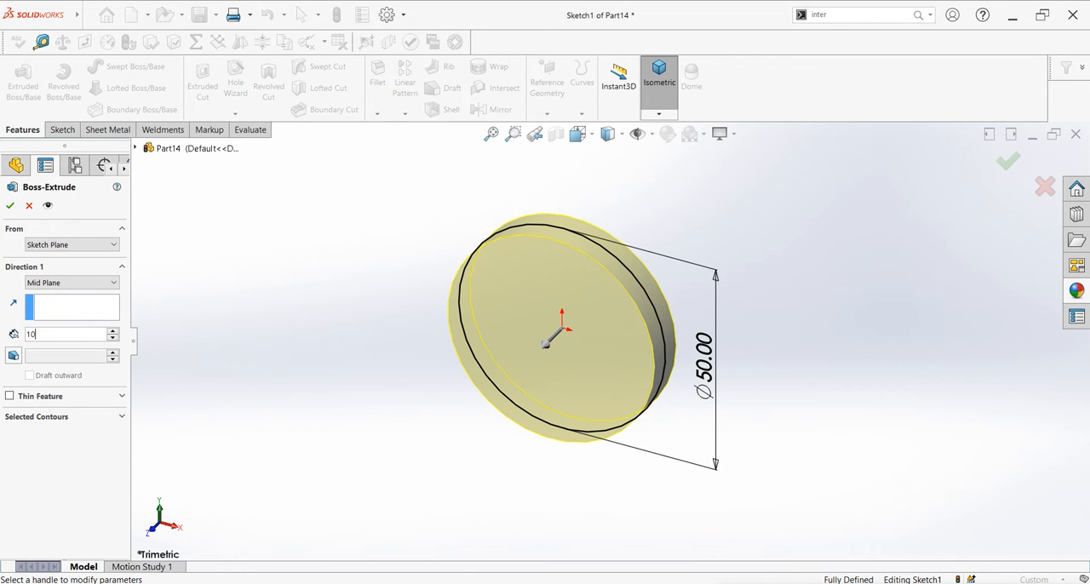
key(Return)
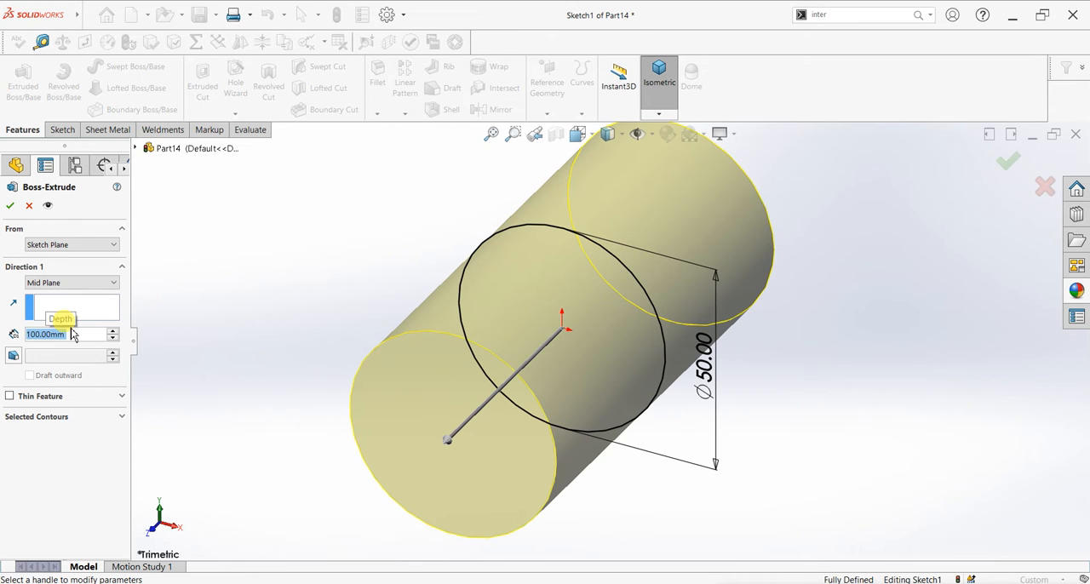
text(200)
key(Return)
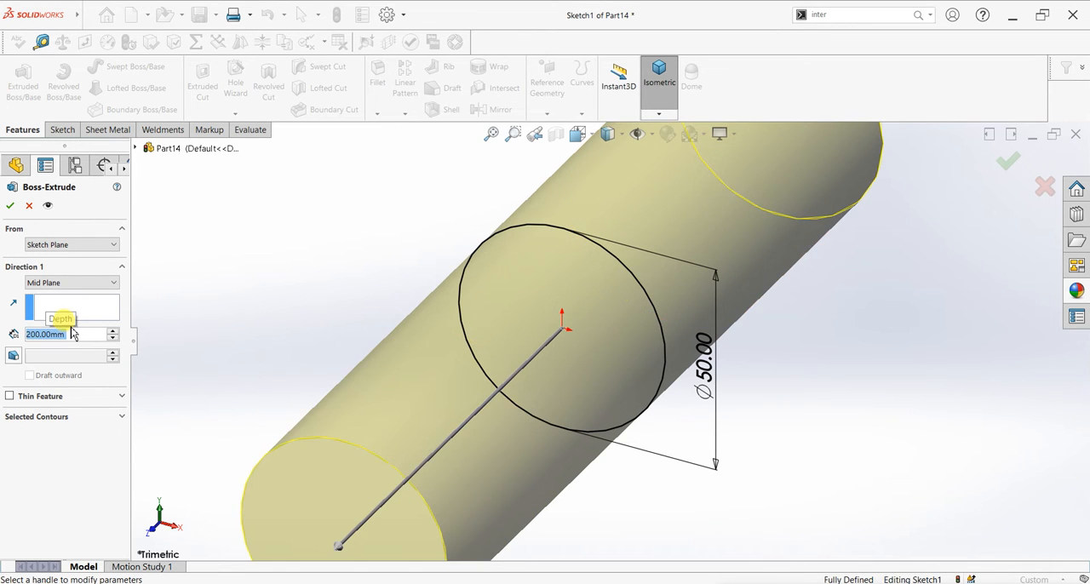
key(f)
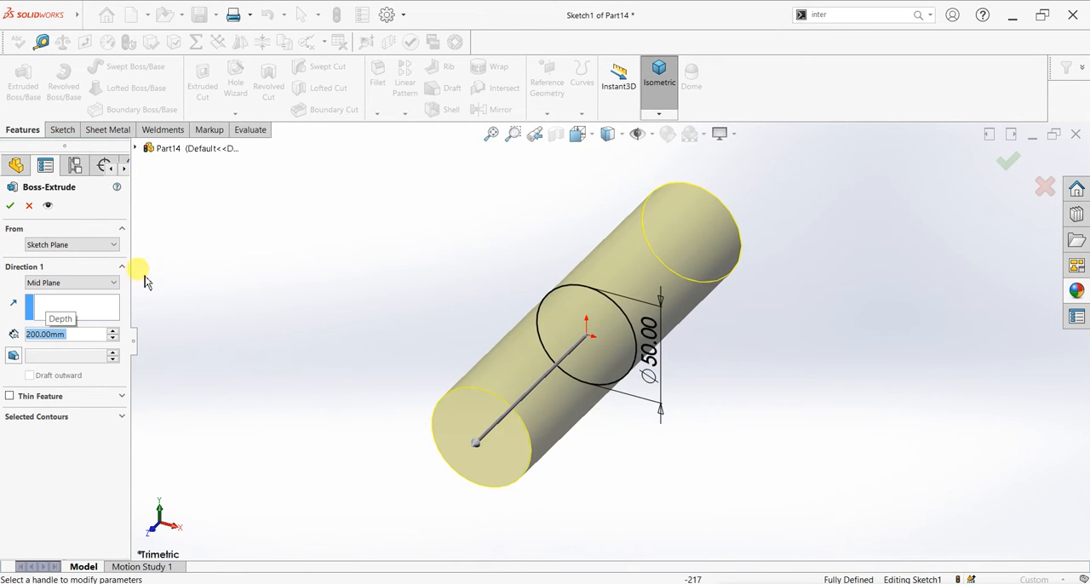
click(11, 206)
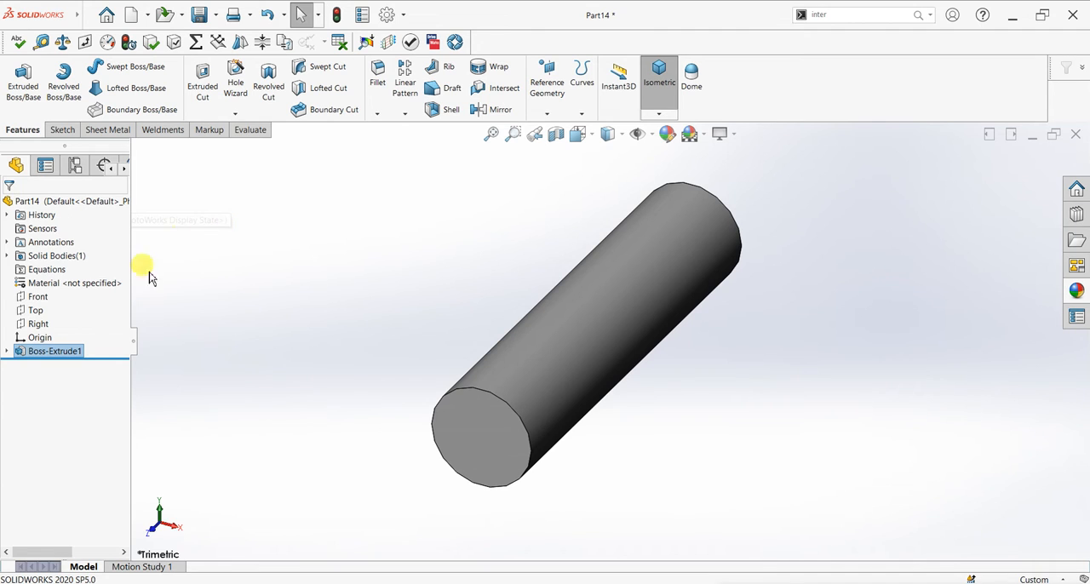
- Sketch a 50 mm diameter circle centred on the origin on the Right plane
click(37, 324)
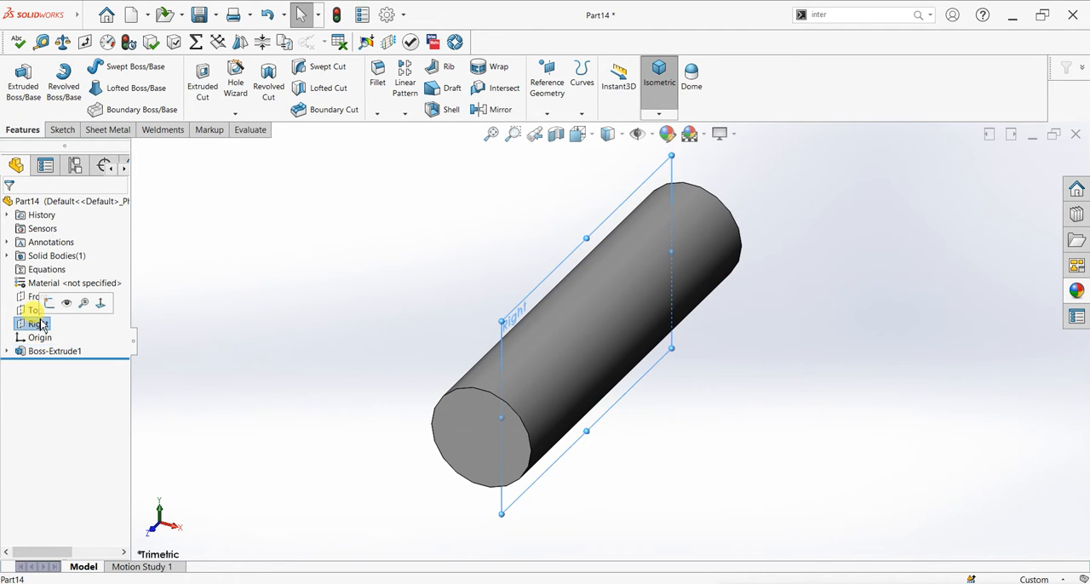
key(ctrl+8)
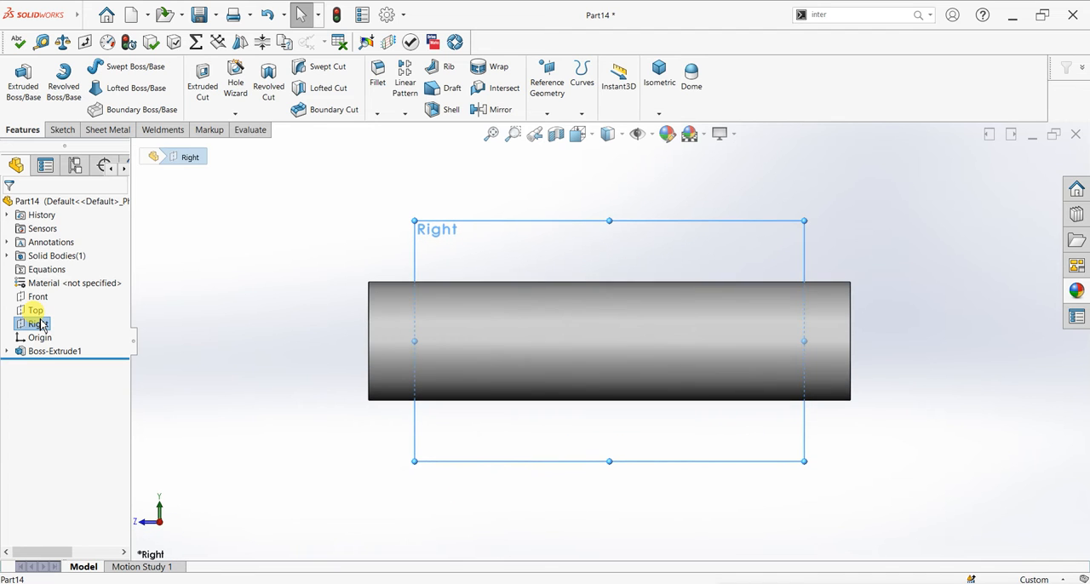
click(63, 129)
click(17, 74)
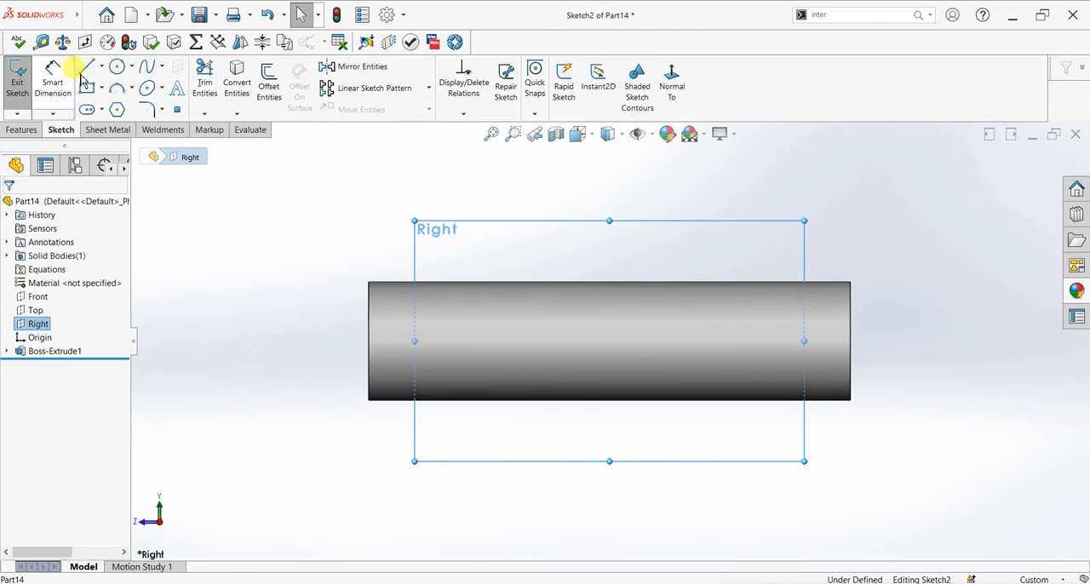
click(117, 67)
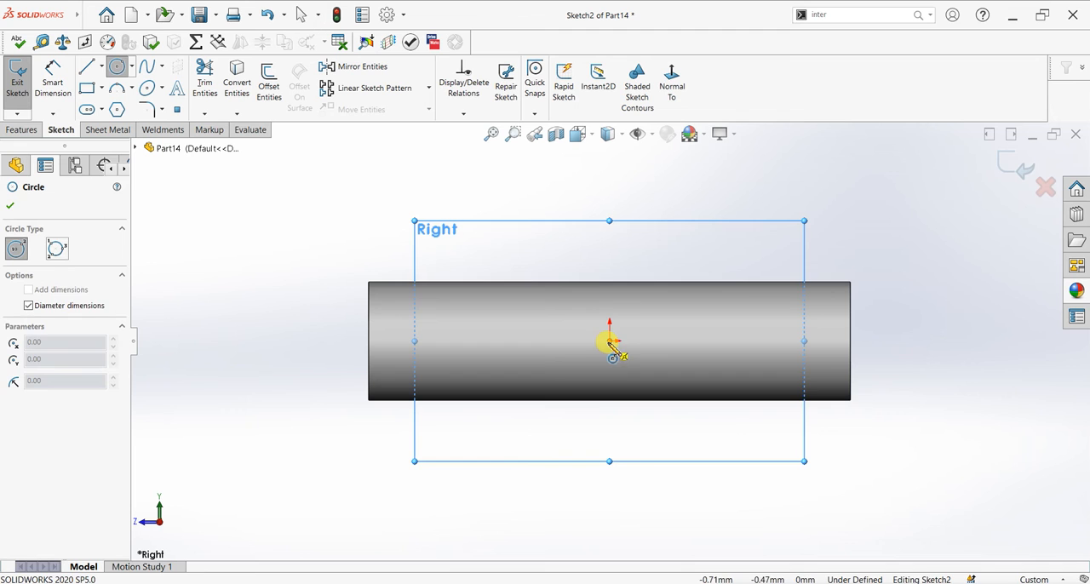
click(610, 340)
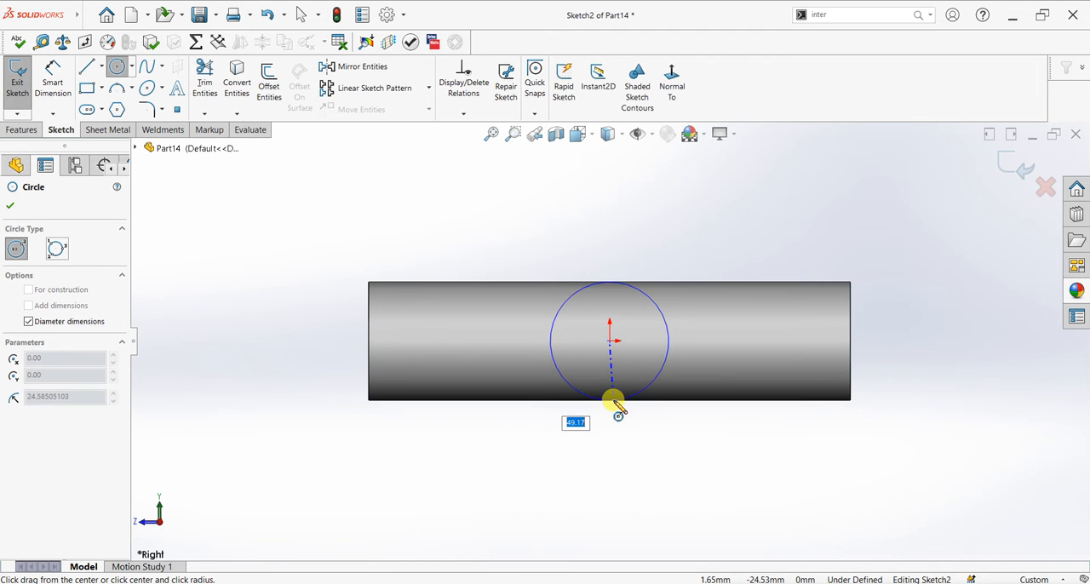
text(50)
key(Return)
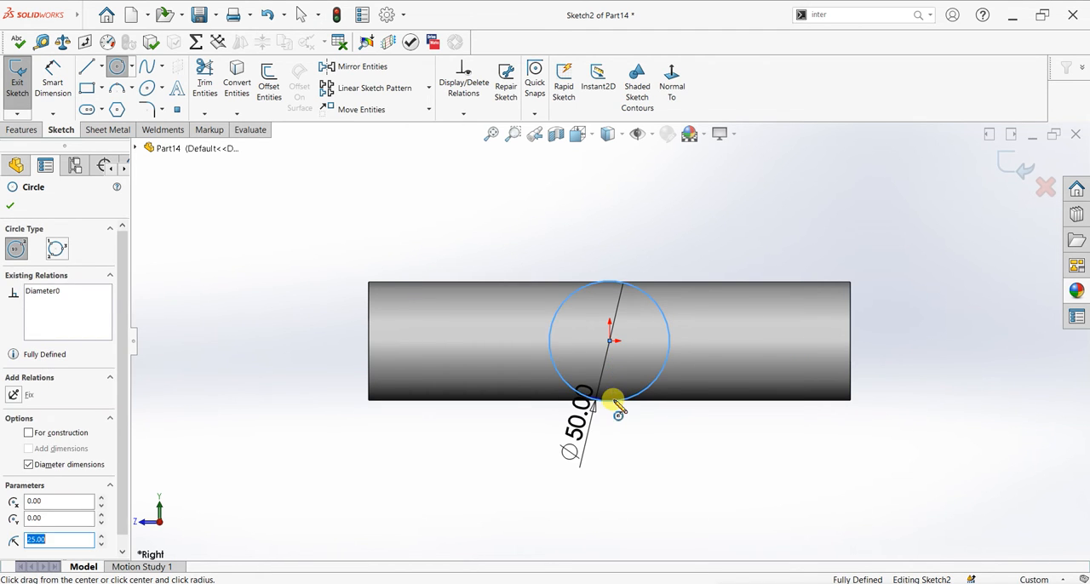
click(13, 210)
- Extrude the Right plane circle 200 mm with the Mid Plane end condition to form a crossing cylinder
click(22, 129)
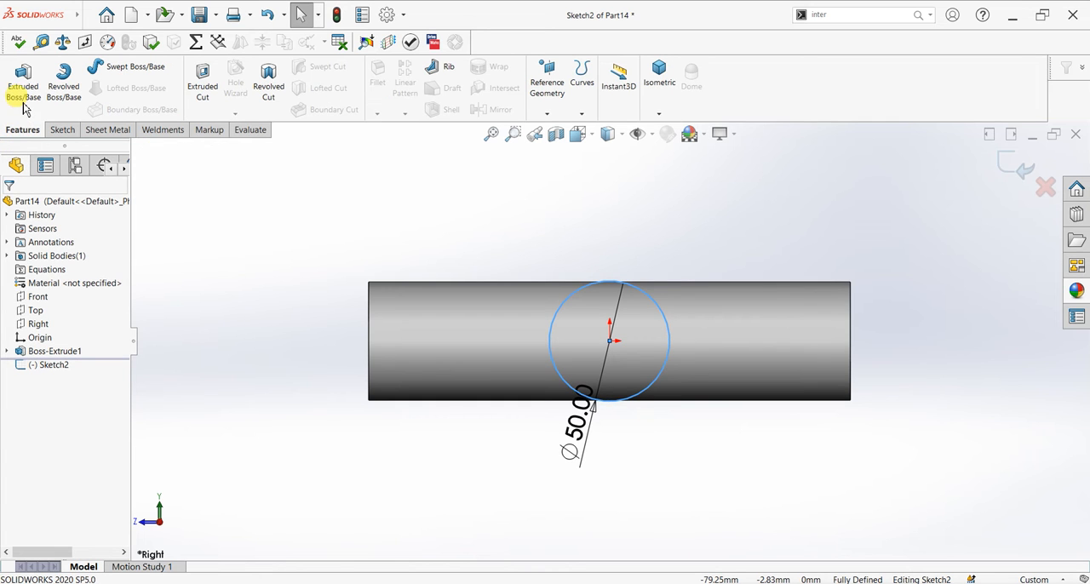
click(23, 100)
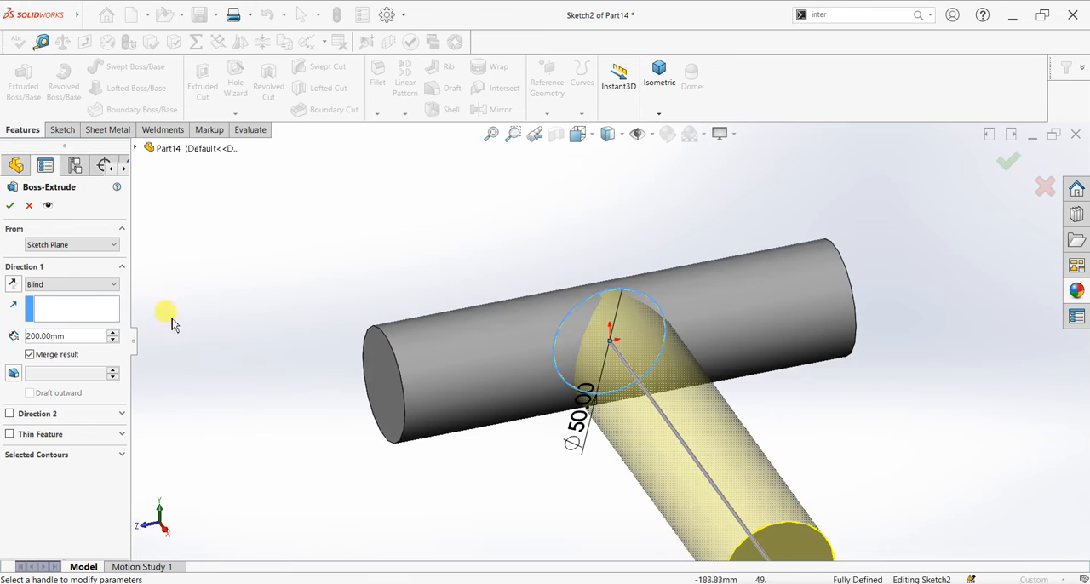
click(61, 286)
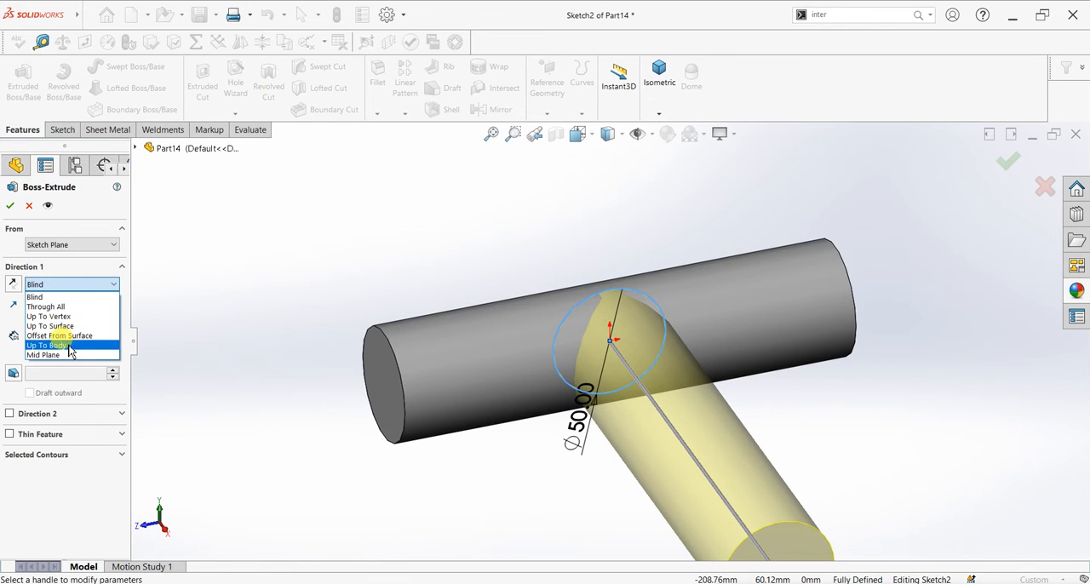
click(68, 355)
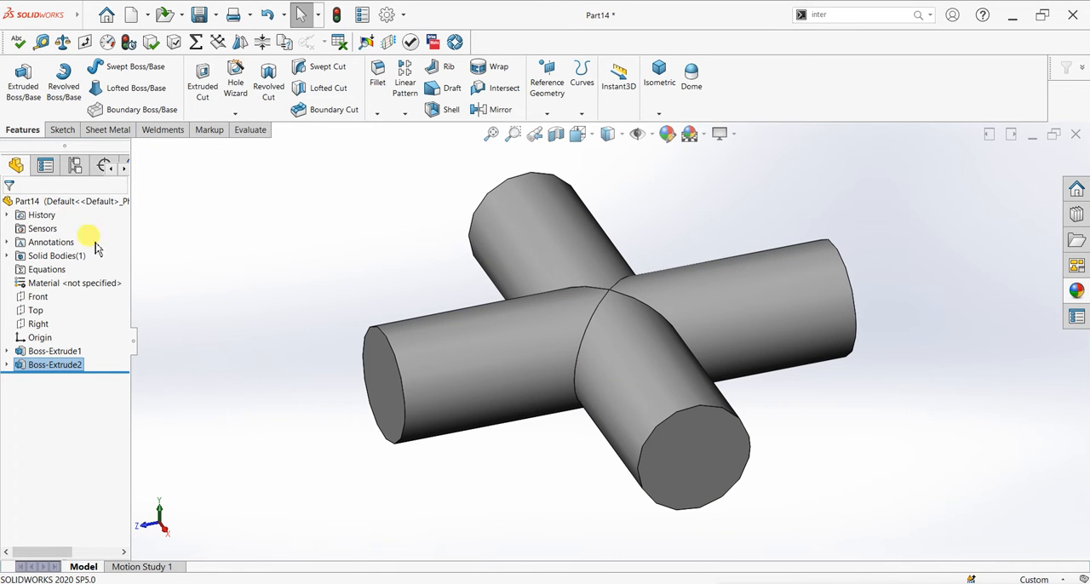
- Sketch a 50 mm diameter circle centred on the origin on the Top plane
click(36, 310)
mouse_move(345, 358)
middle_down()
mouse_move(358, 348)
mouse_move(363, 302)
mouse_move(351, 351)
middle_up()
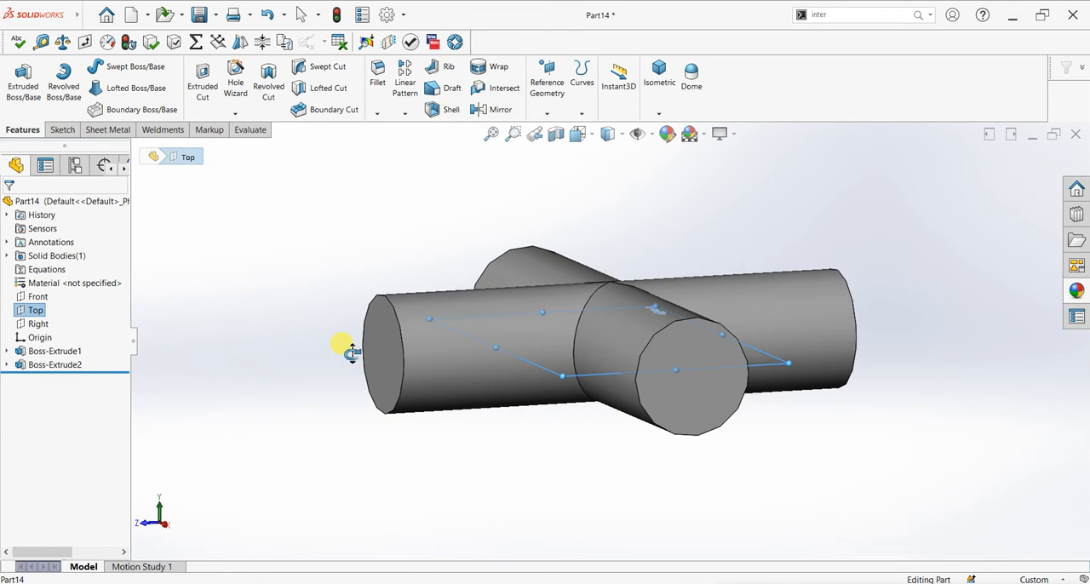
key(ctrl+8)
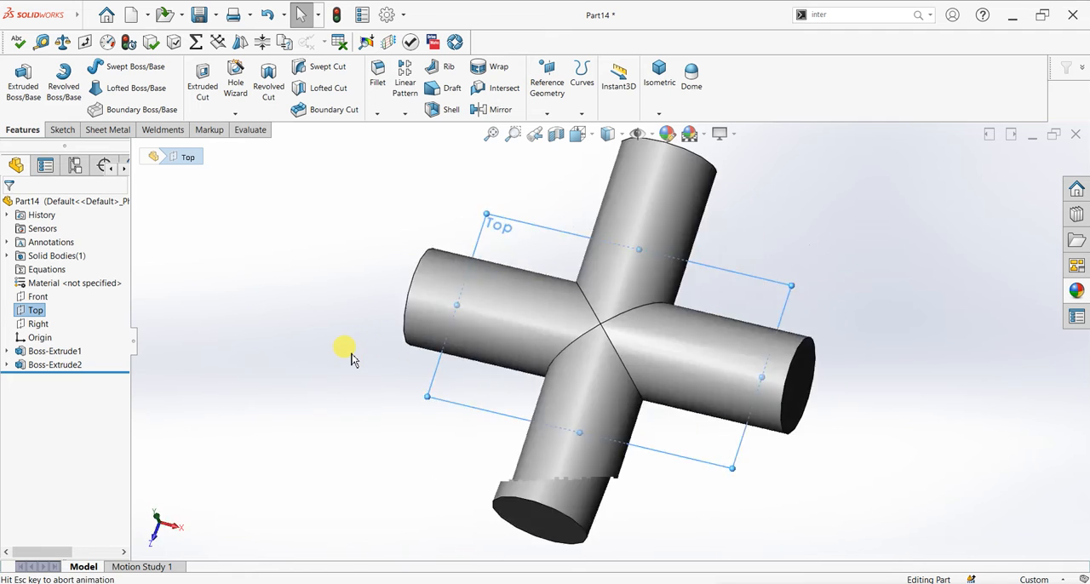
click(63, 130)
click(17, 79)
click(116, 70)
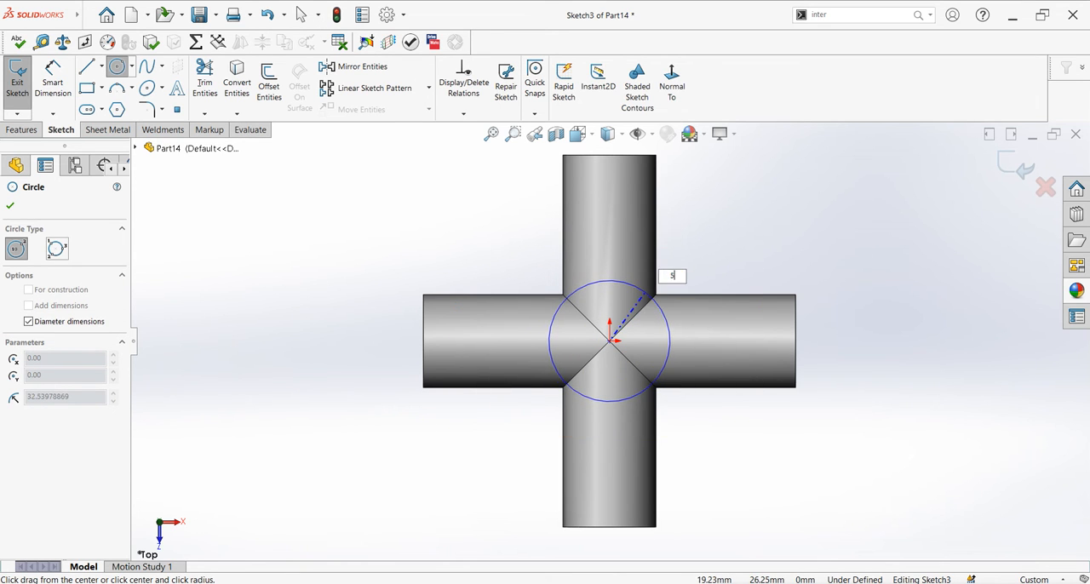
text(0)
key(Return)
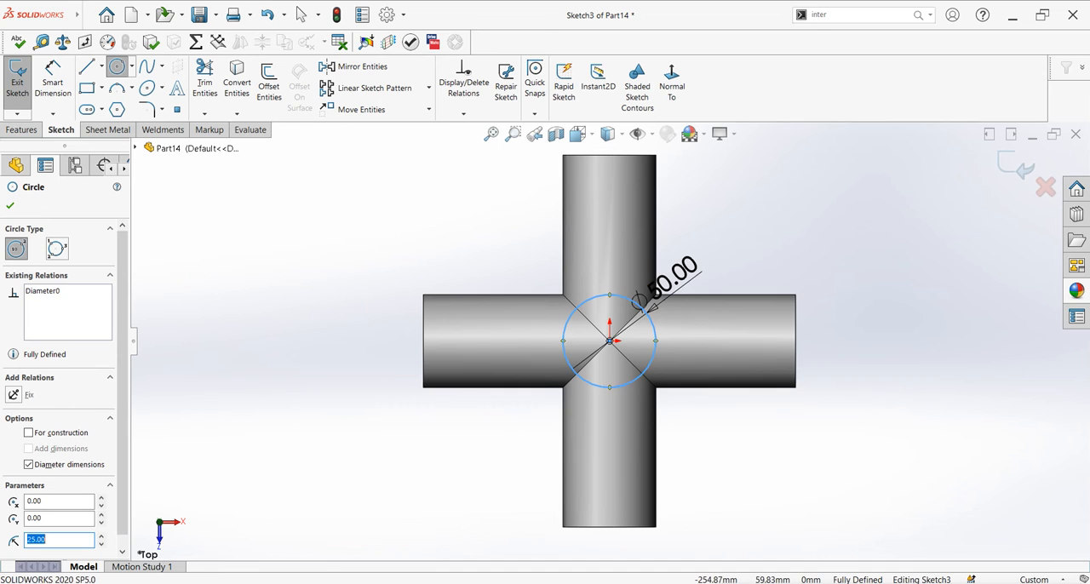
click(10, 203)
- Extrude the Top plane circle upward as a Blind boss 100 mm deep, merged with the crossing cylinders
click(22, 130)
click(23, 81)
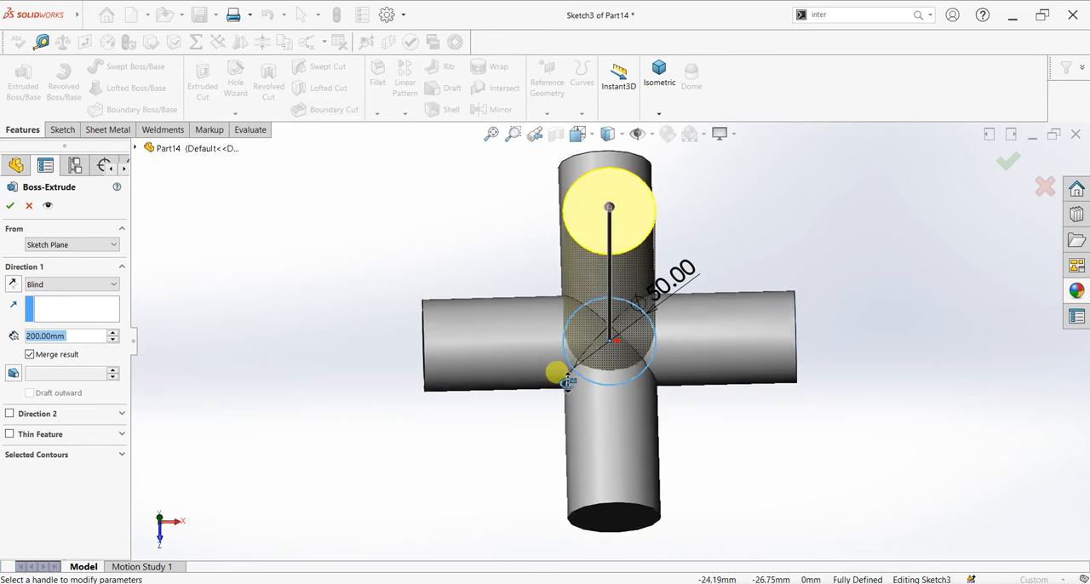
click(85, 337)
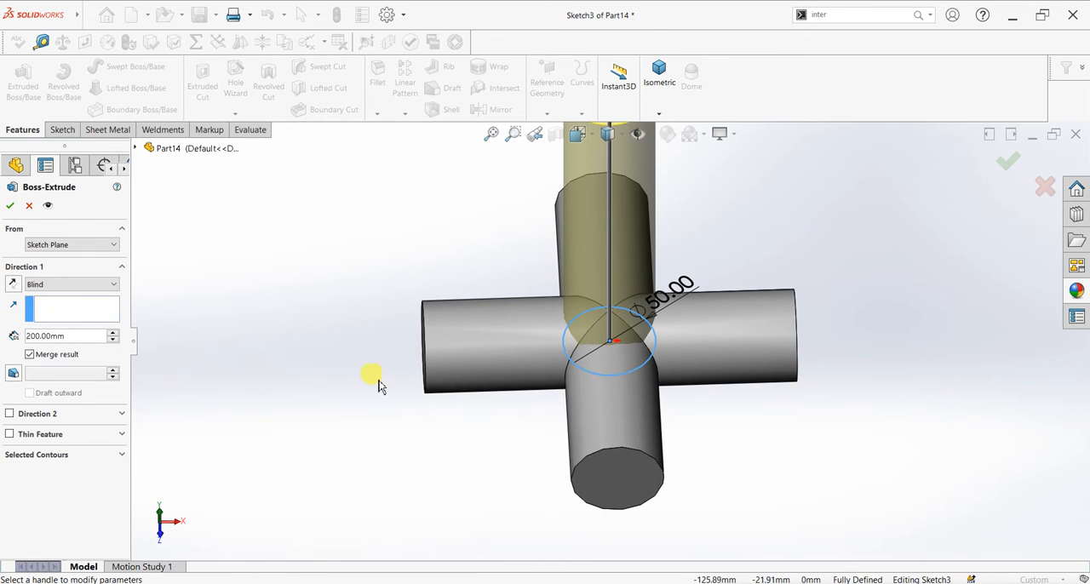
scroll(383, 384, up, 2)
middle_drag(448, 420, 506, 327)
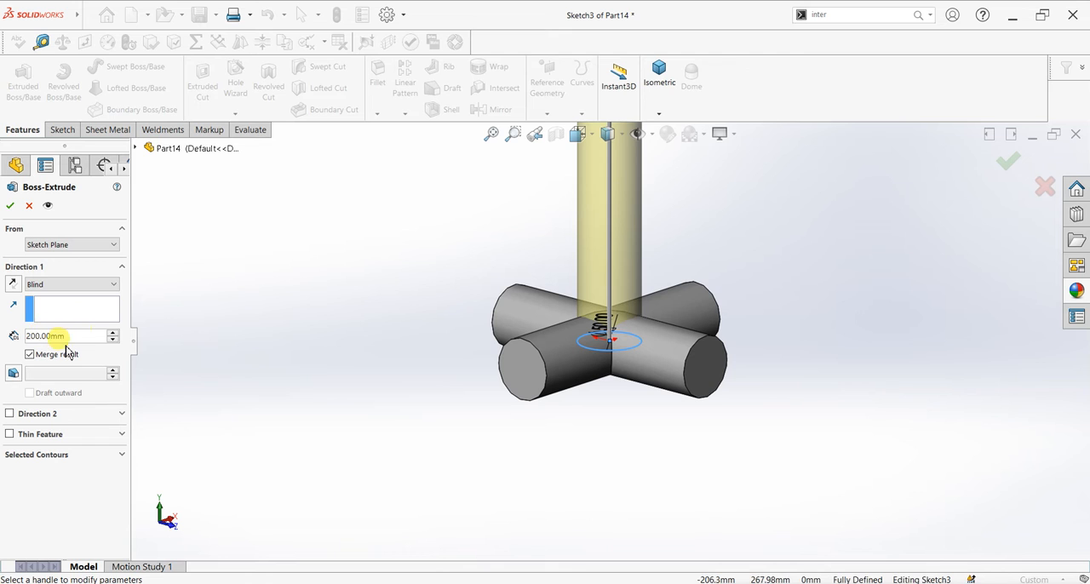
text(100)
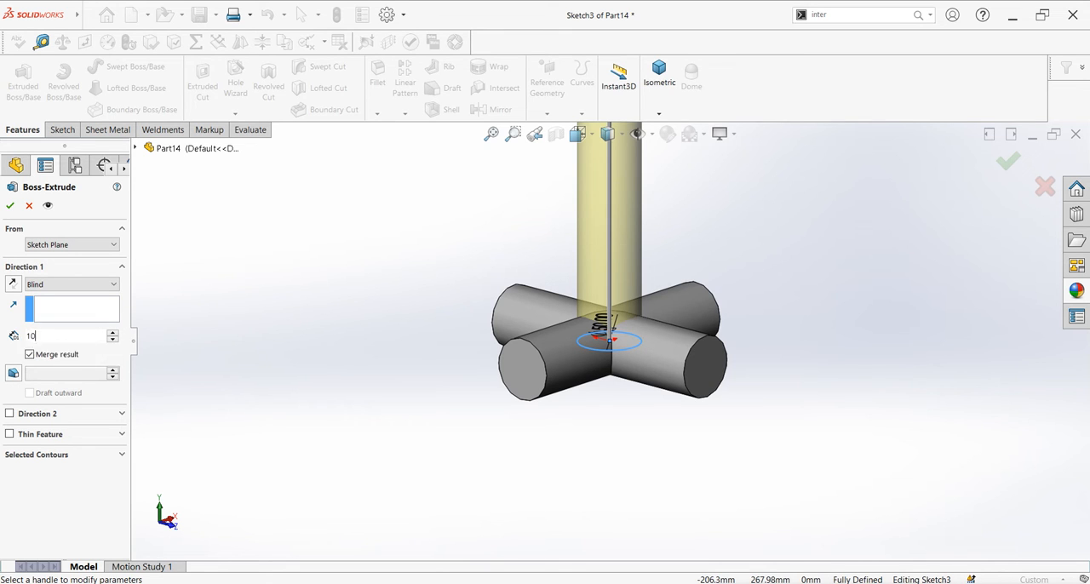
key(Return)
key(Return)
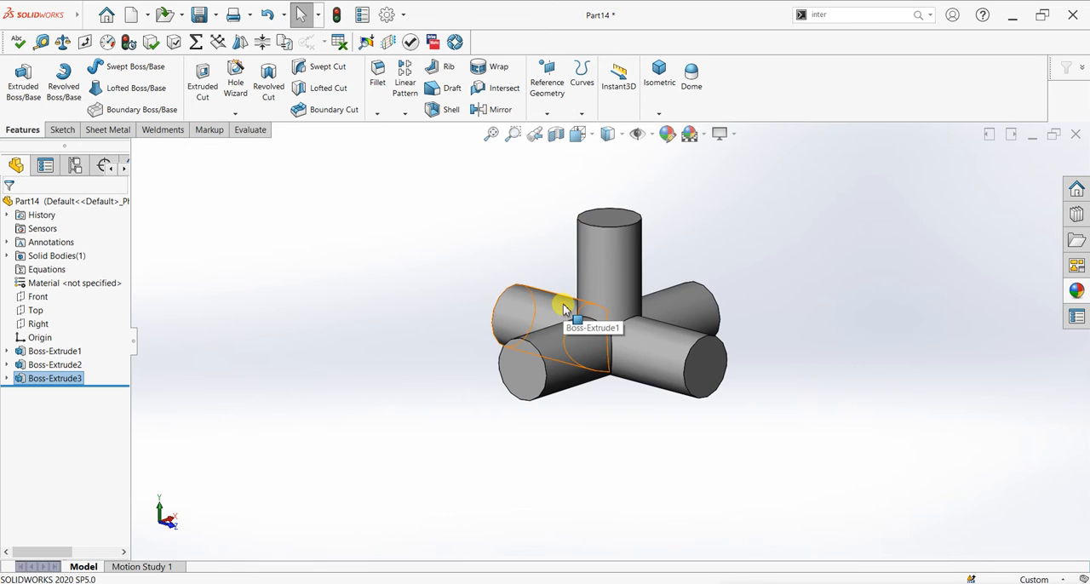
- Apply the basic "color" appearance to the whole part
scroll(686, 338, up, 2)
scroll(688, 339, down, 3)
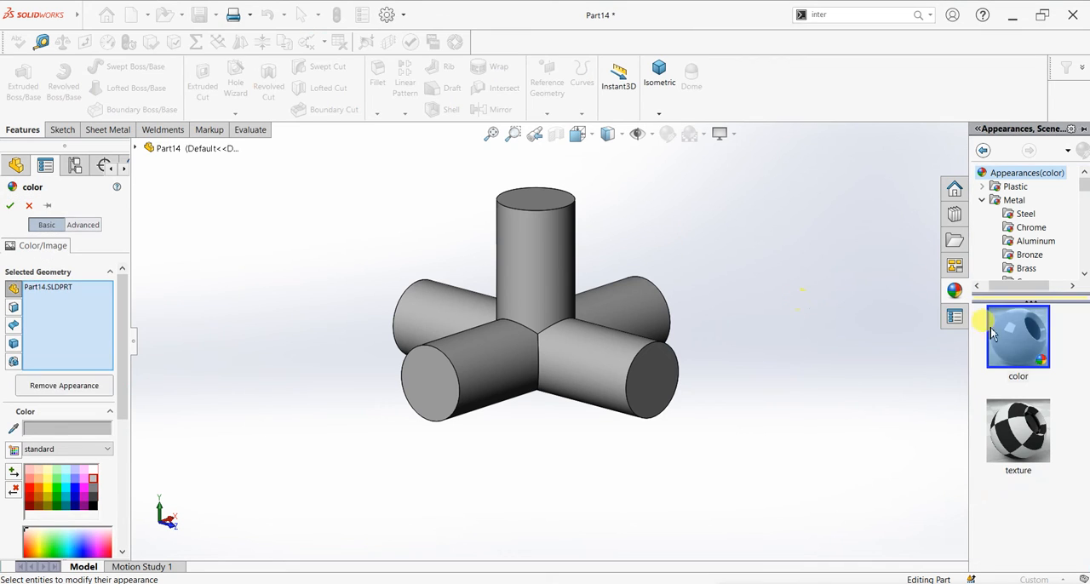
click(1008, 328)
click(11, 207)
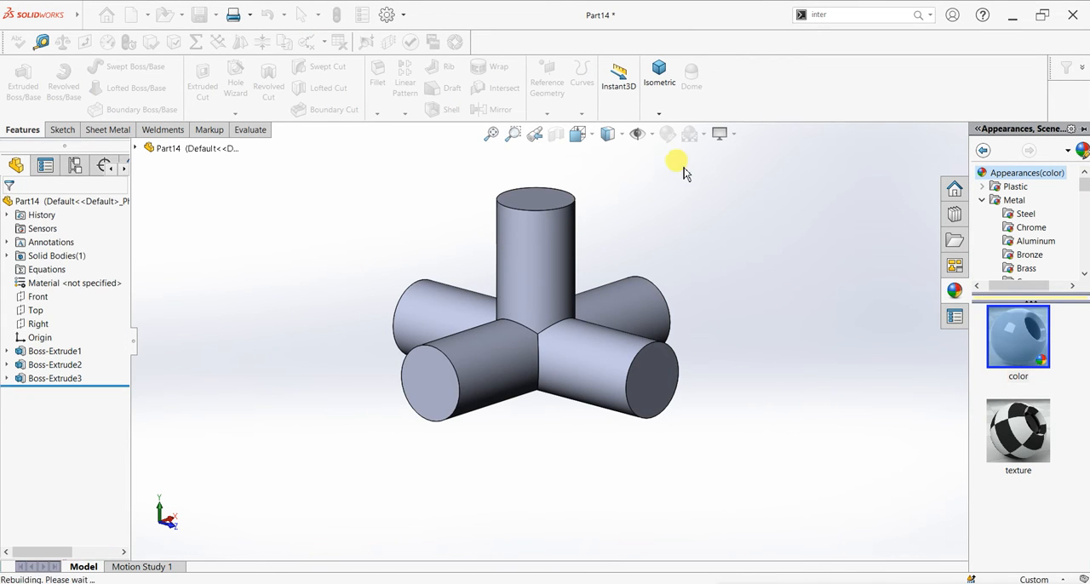
- Shell the solid joint to a 5 mm wall thickness with the preview shown and no faces removed
middle_drag(625, 271, 637, 346)
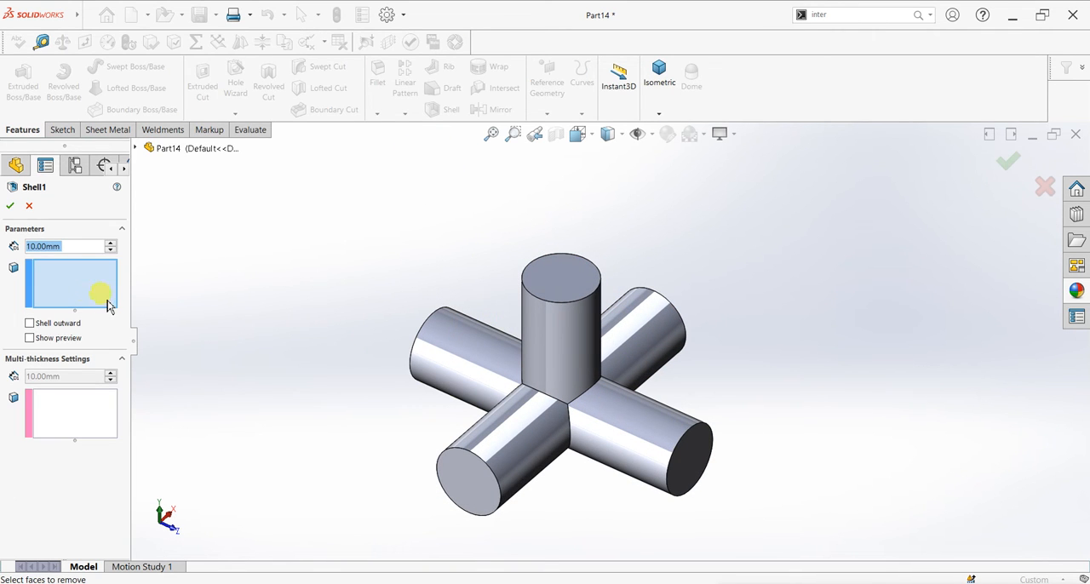
click(52, 340)
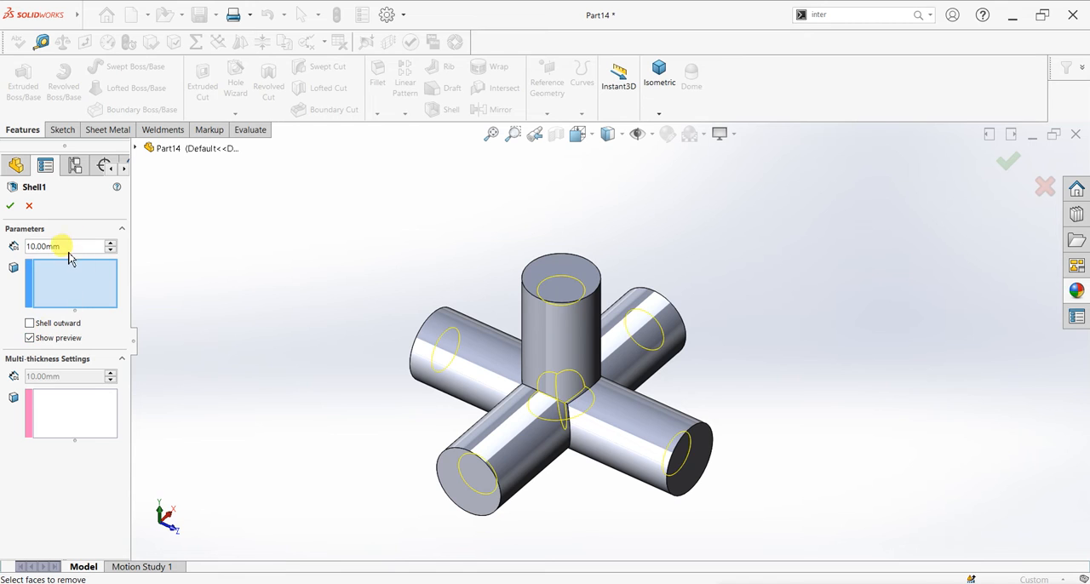
text(5)
key(Return)
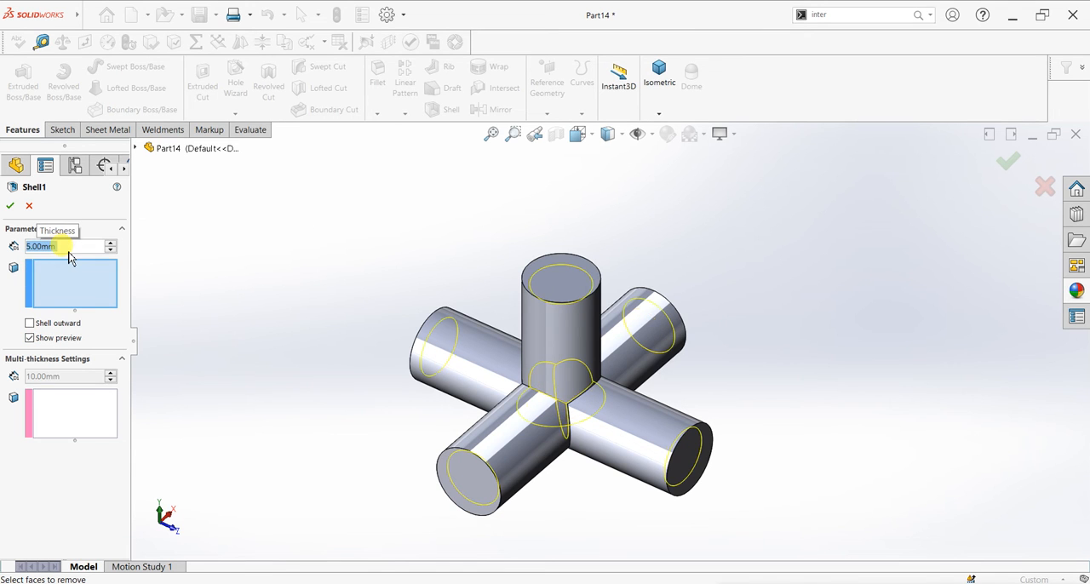
mouse_move(352, 383)
middle_down()
mouse_move(409, 297)
mouse_move(458, 278)
mouse_move(350, 334)
mouse_move(298, 326)
middle_up()
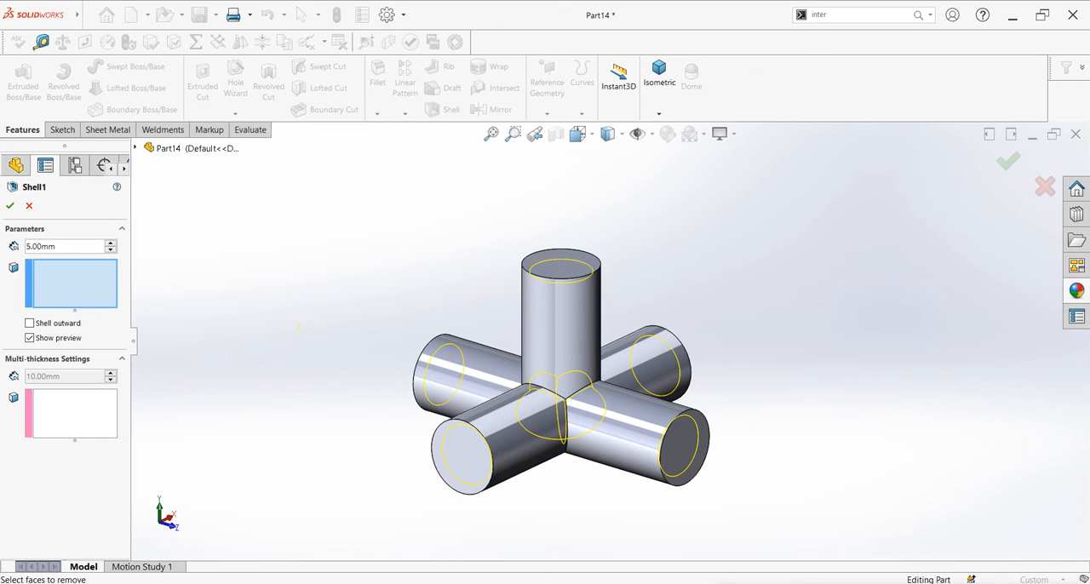
click(11, 206)
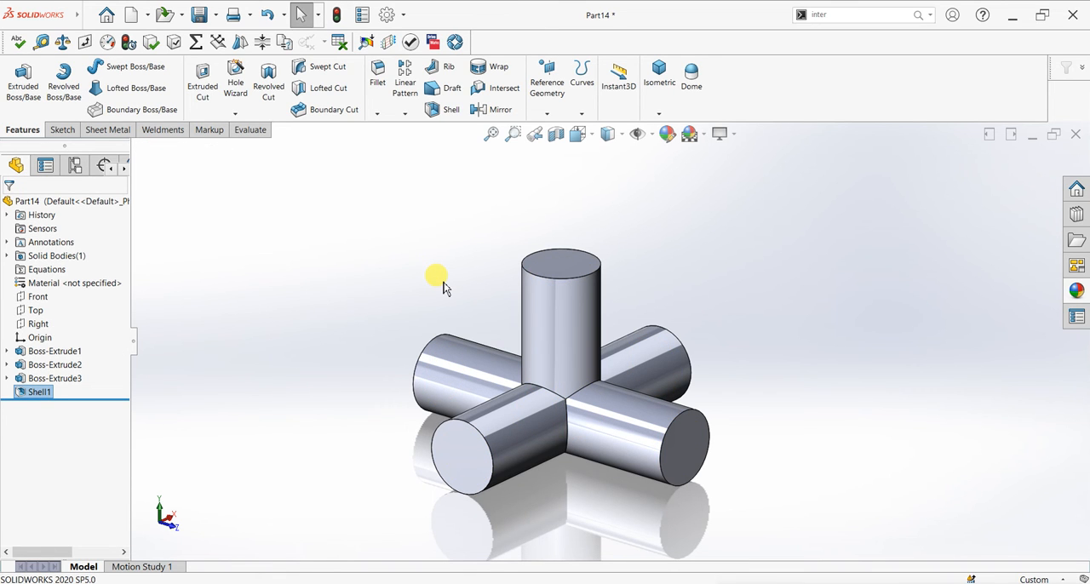
- Check the closed shell's interior with a Front plane section view, and remove that shell feature
click(554, 134)
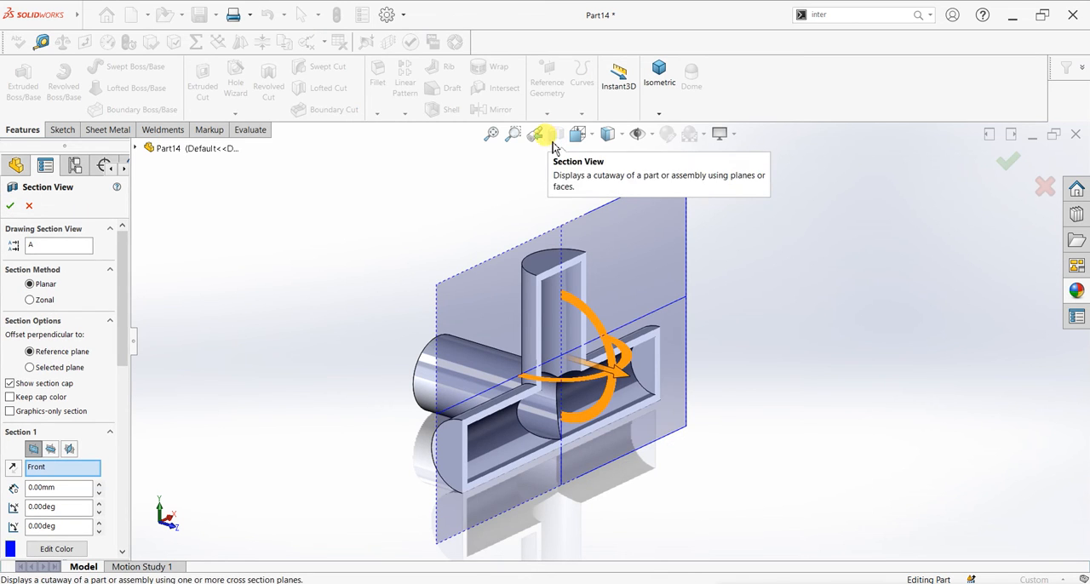
click(29, 205)
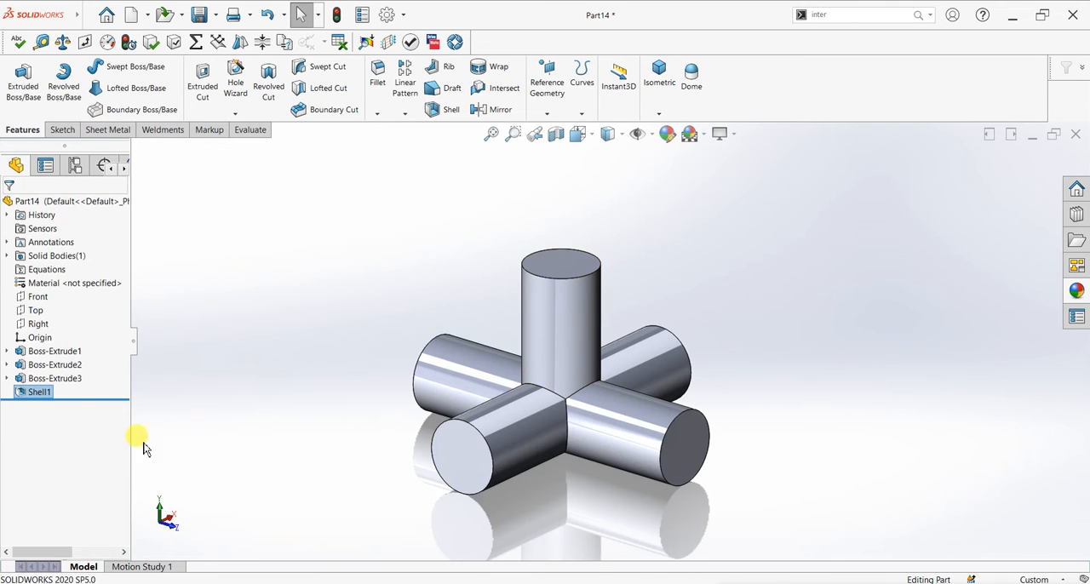
drag(75, 400, 75, 391)
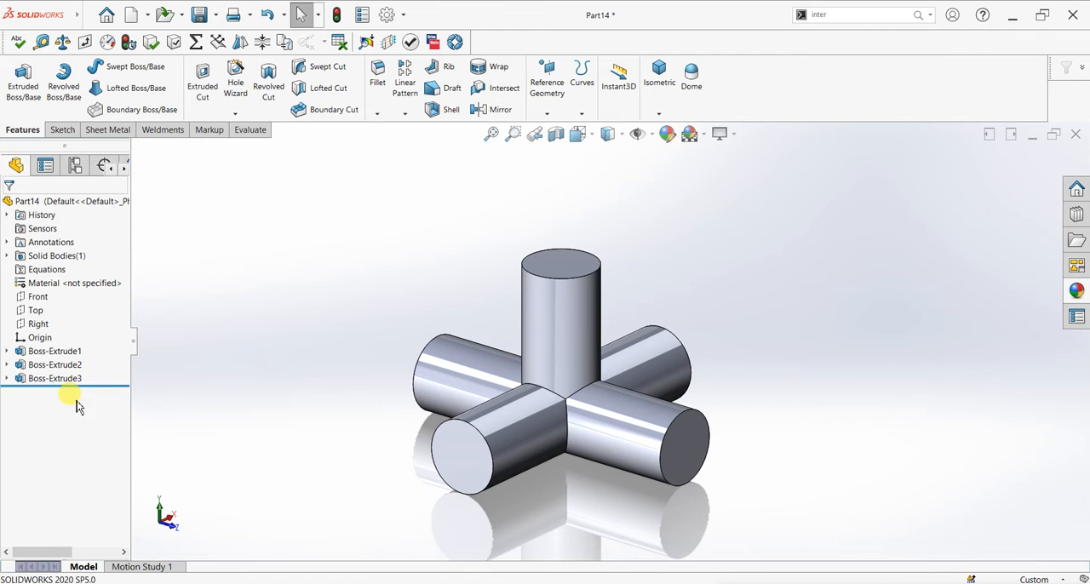
- Shell the joint to a 5 mm wall thickness, removing the flat end faces of all five cylinders
click(437, 116)
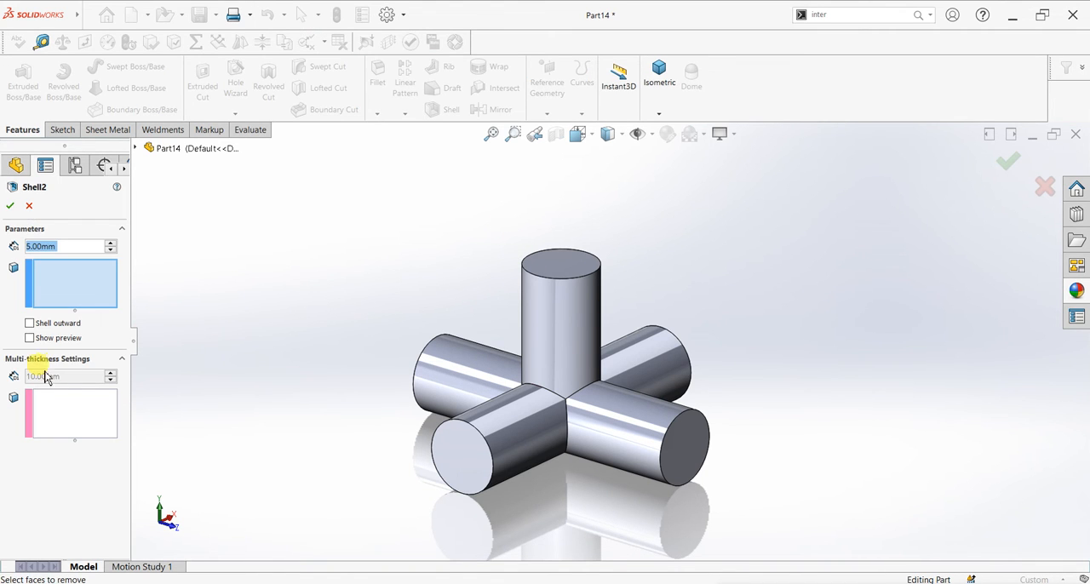
click(50, 339)
click(575, 262)
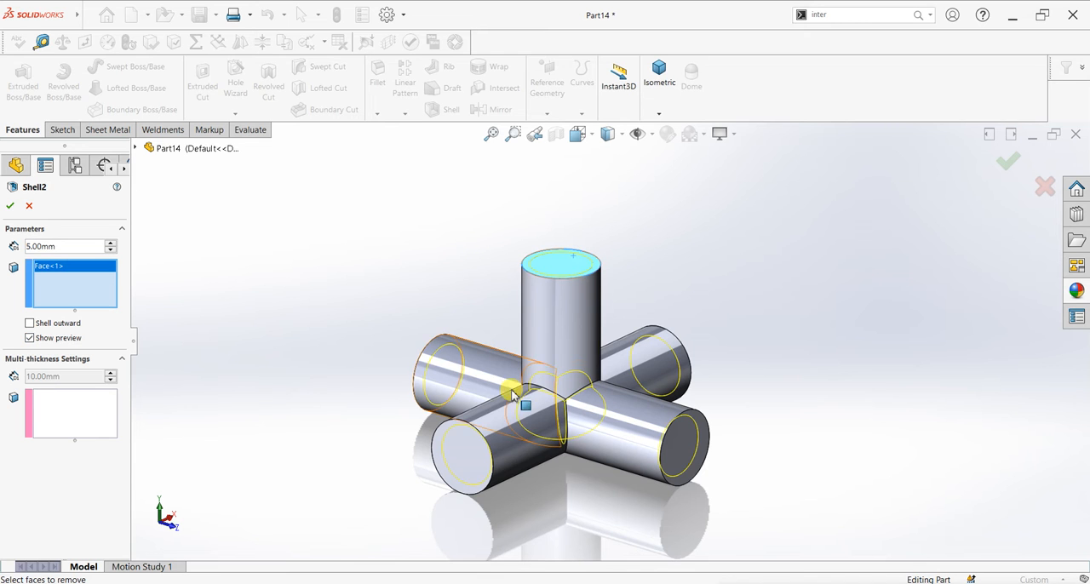
click(463, 445)
click(688, 443)
middle_drag(442, 382, 540, 379)
click(481, 451)
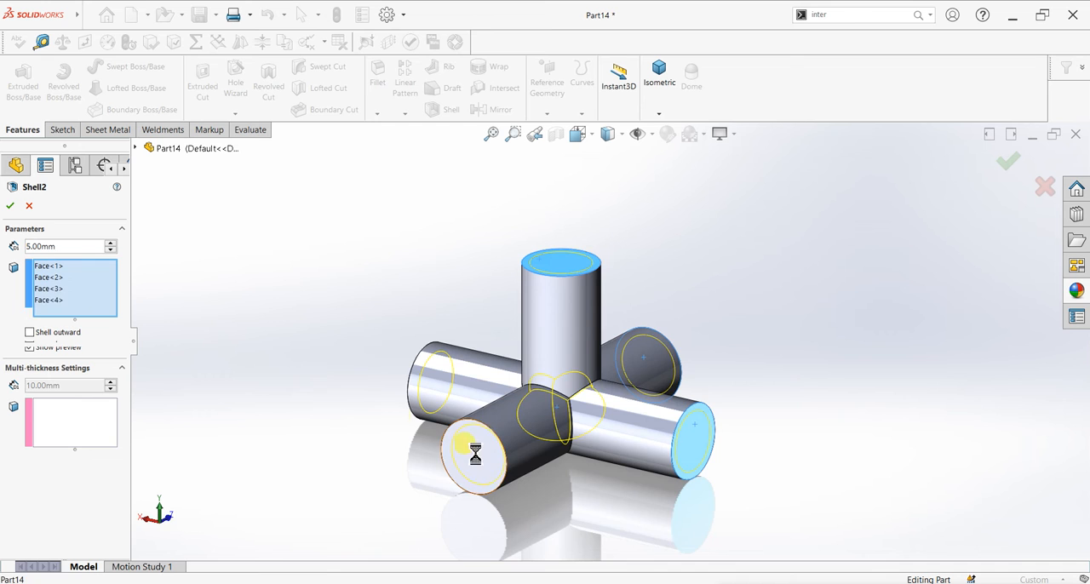
middle_drag(316, 367, 623, 440)
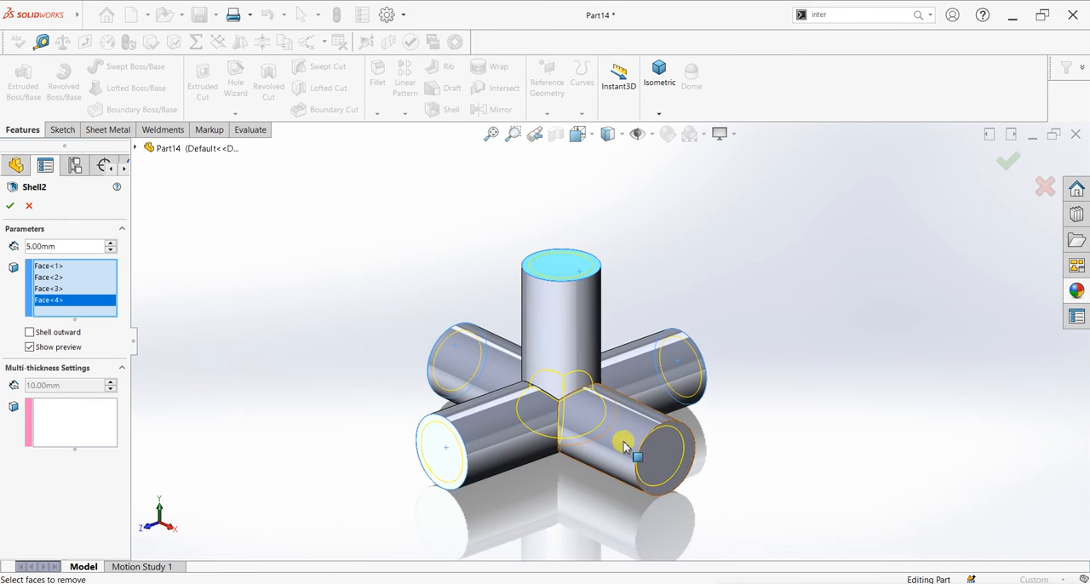
click(674, 450)
click(10, 207)
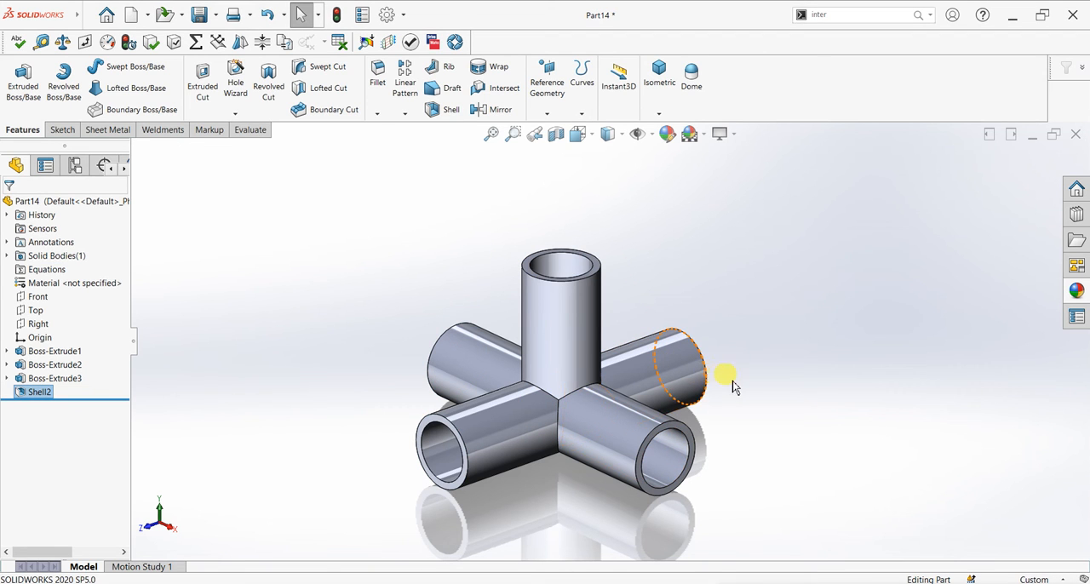
- Examine the open shell's interior with section views on the Front, Top and Right planes, moving each cutting plane through the part
middle_drag(734, 400, 708, 375)
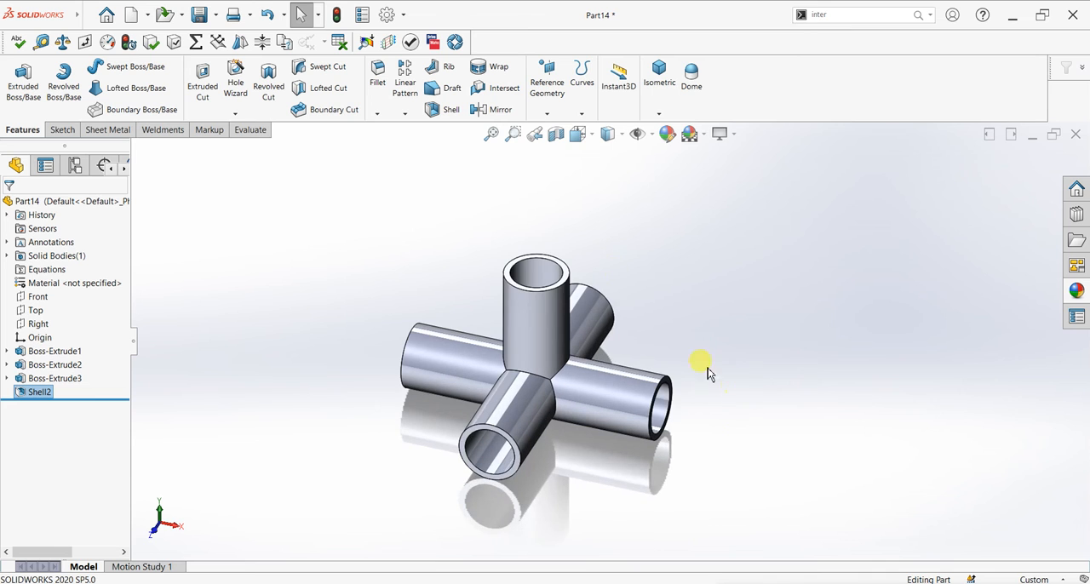
click(555, 138)
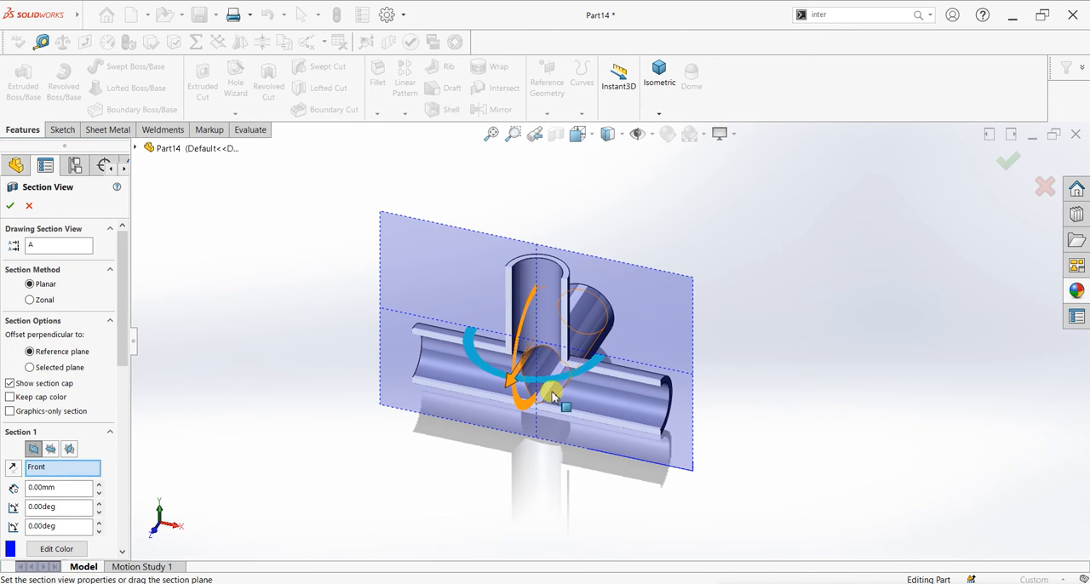
drag(513, 400, 471, 497)
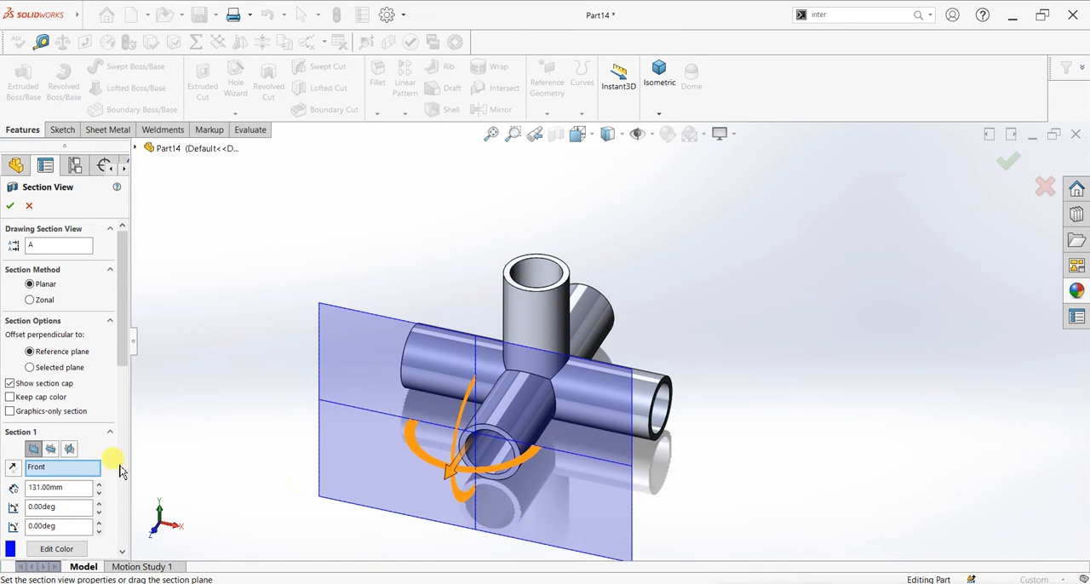
click(54, 453)
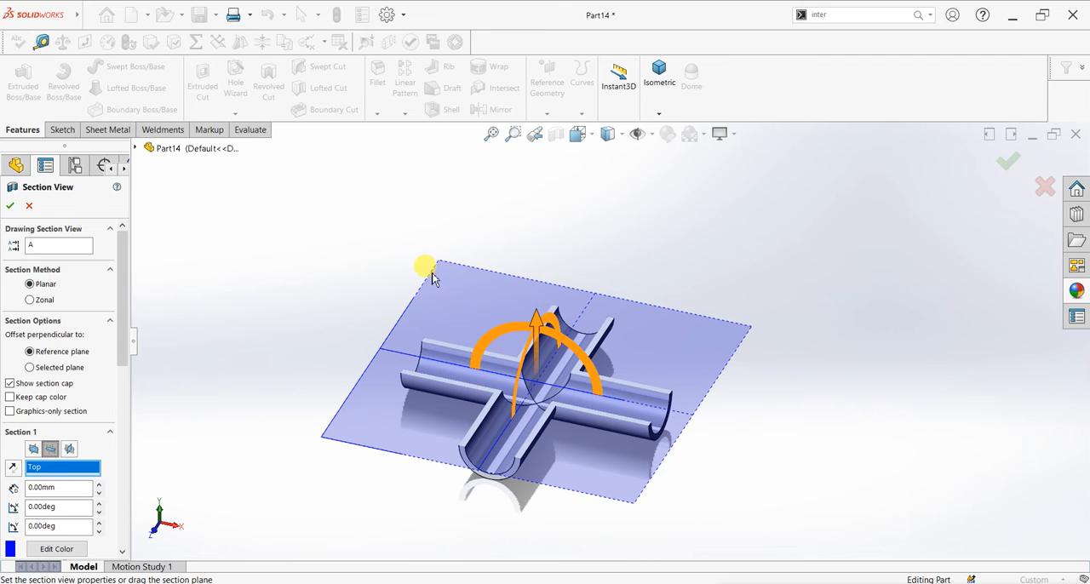
drag(537, 328, 536, 223)
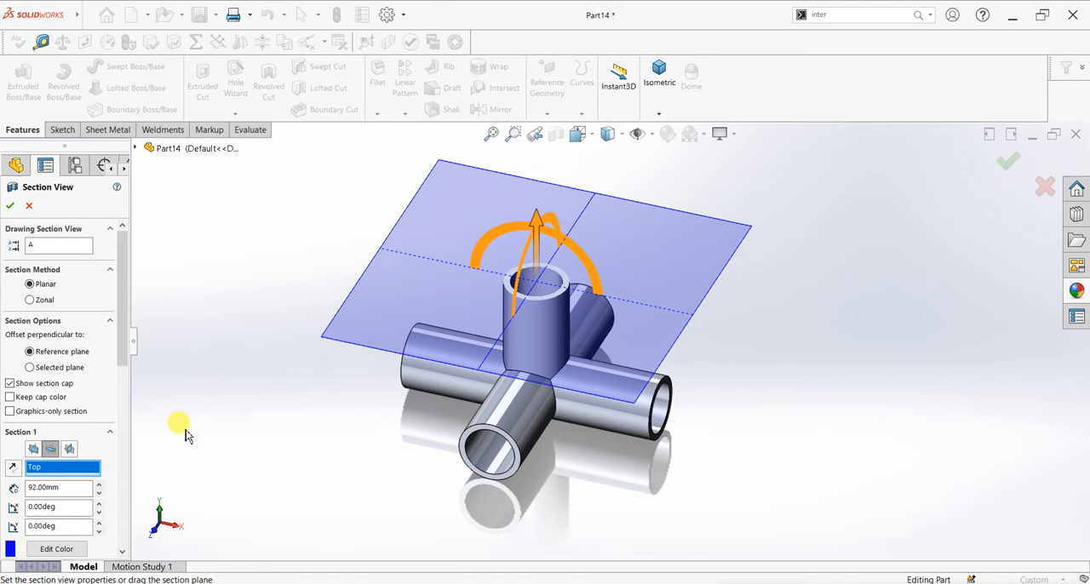
click(71, 452)
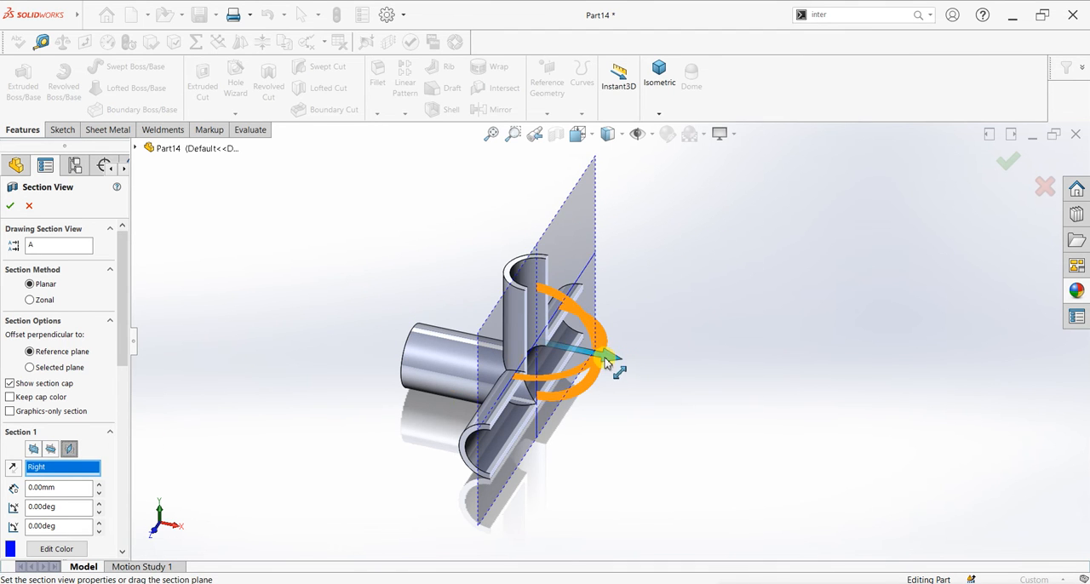
drag(620, 358, 563, 375)
click(29, 206)
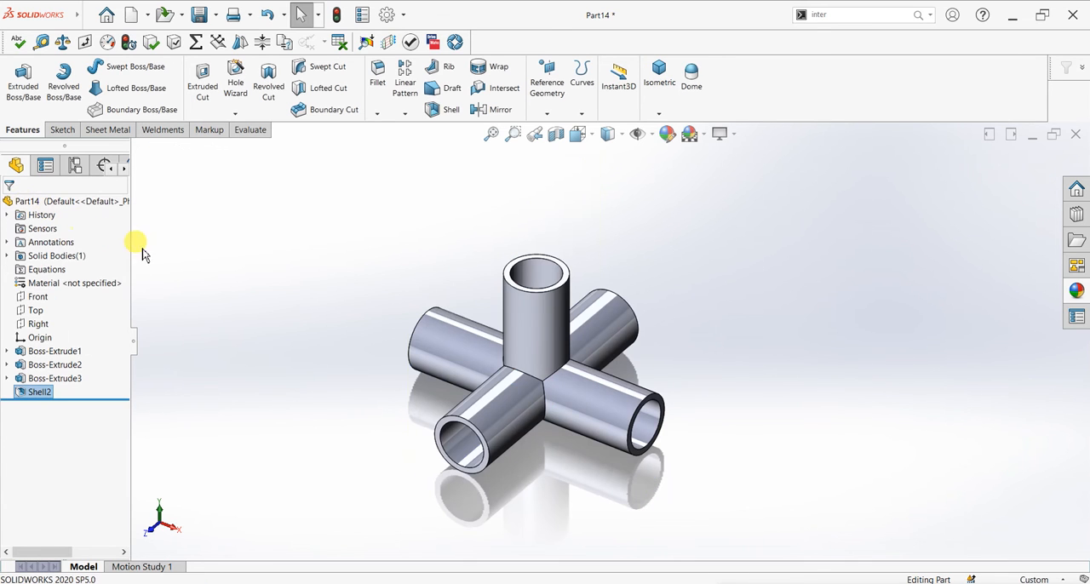
- Start a triangular gusset supported by the outer faces of the upright pipe and the horizontal pipe pointing along the X axis
click(162, 129)
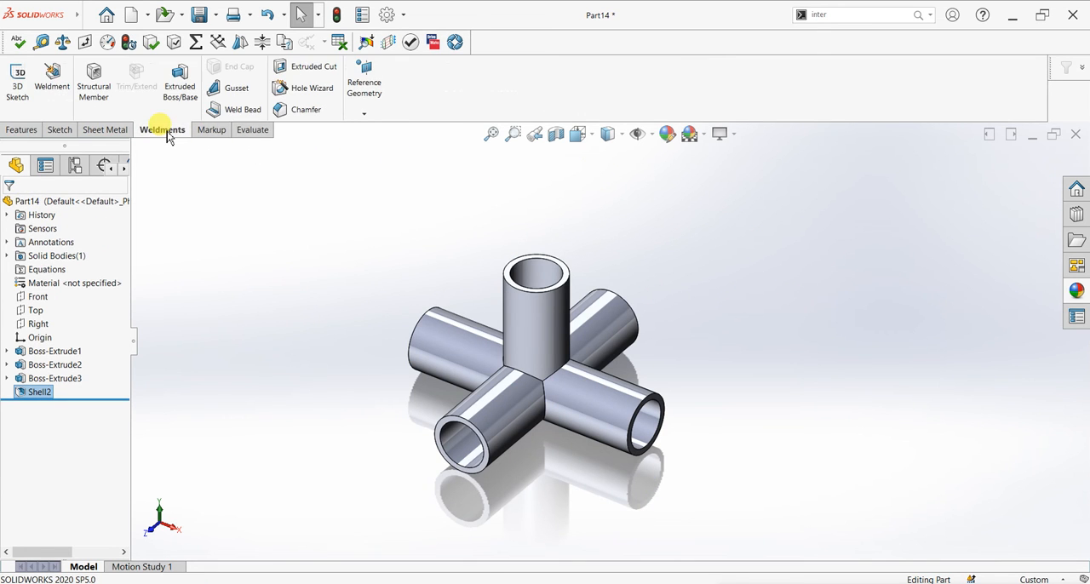
click(230, 88)
scroll(566, 362, up, 2)
scroll(569, 365, up, 2)
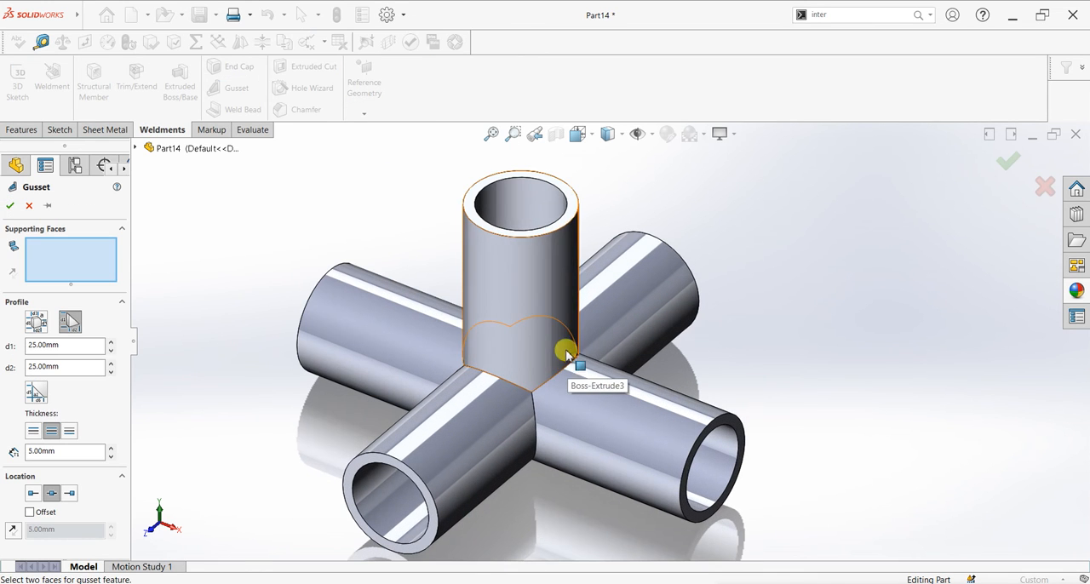
click(558, 345)
click(594, 387)
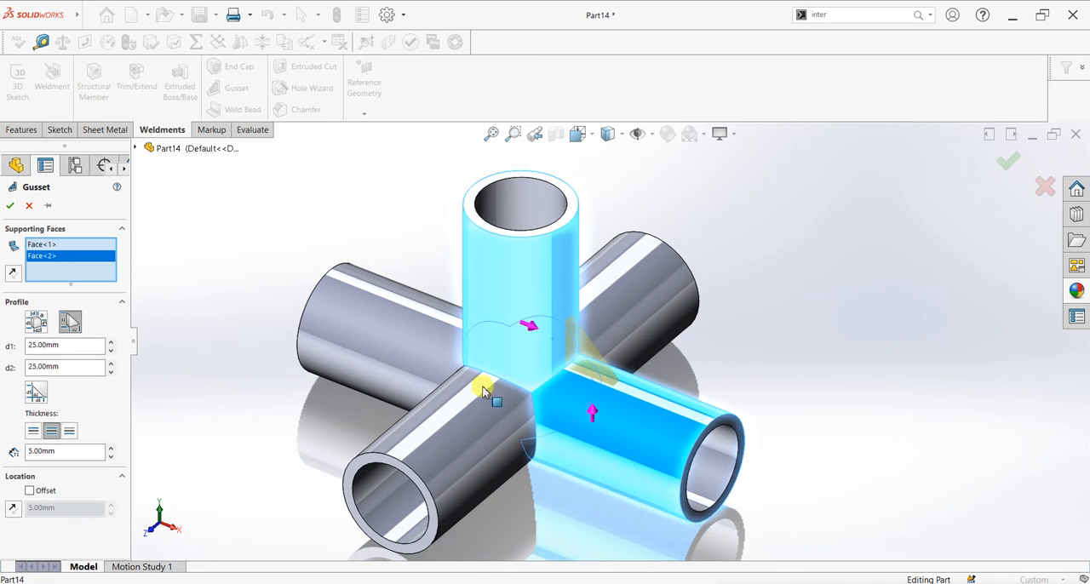
click(482, 334)
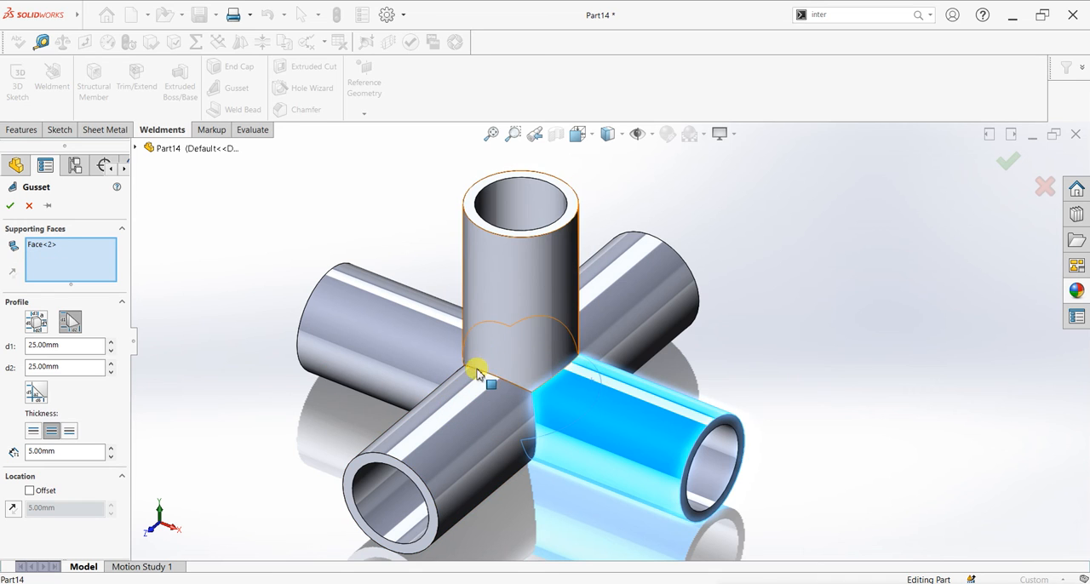
click(574, 332)
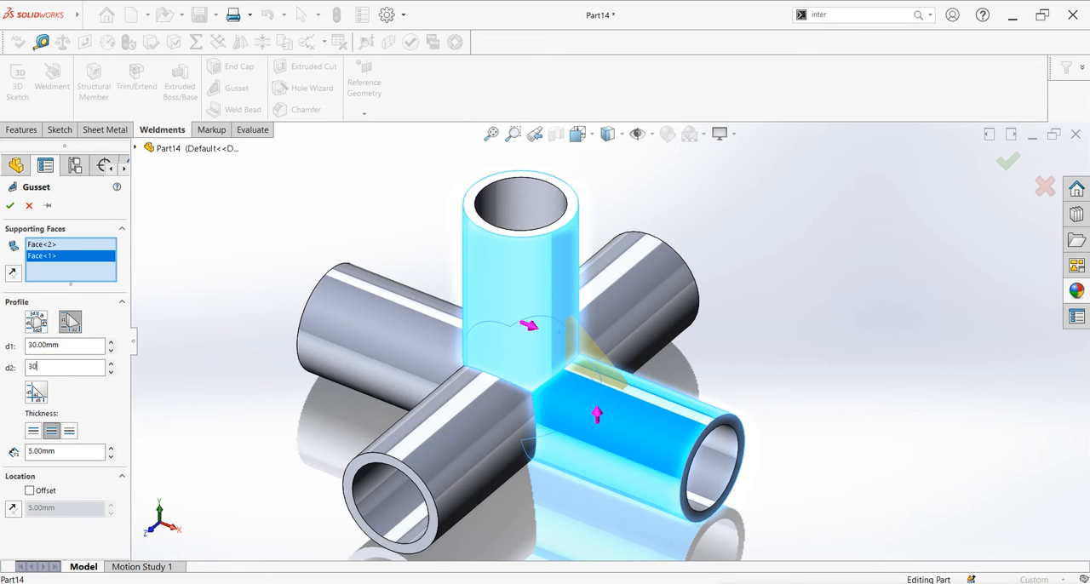
- Set the gusset's d1 and d2 to 30 mm, add a chamfer with d5 and d6 of 5 mm, and create the gusset
double_click(39, 367)
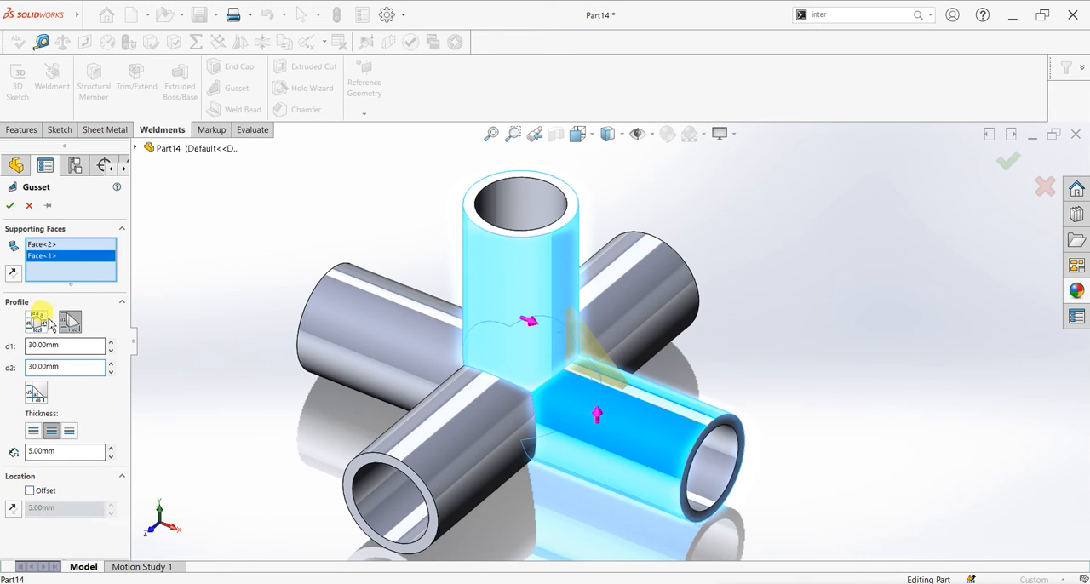
click(35, 394)
click(73, 417)
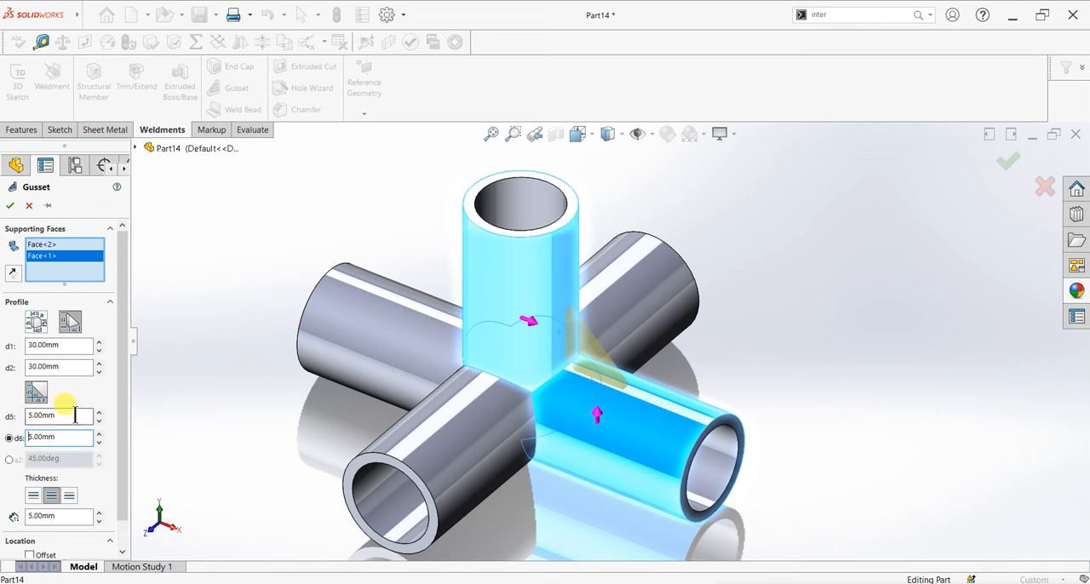
click(11, 209)
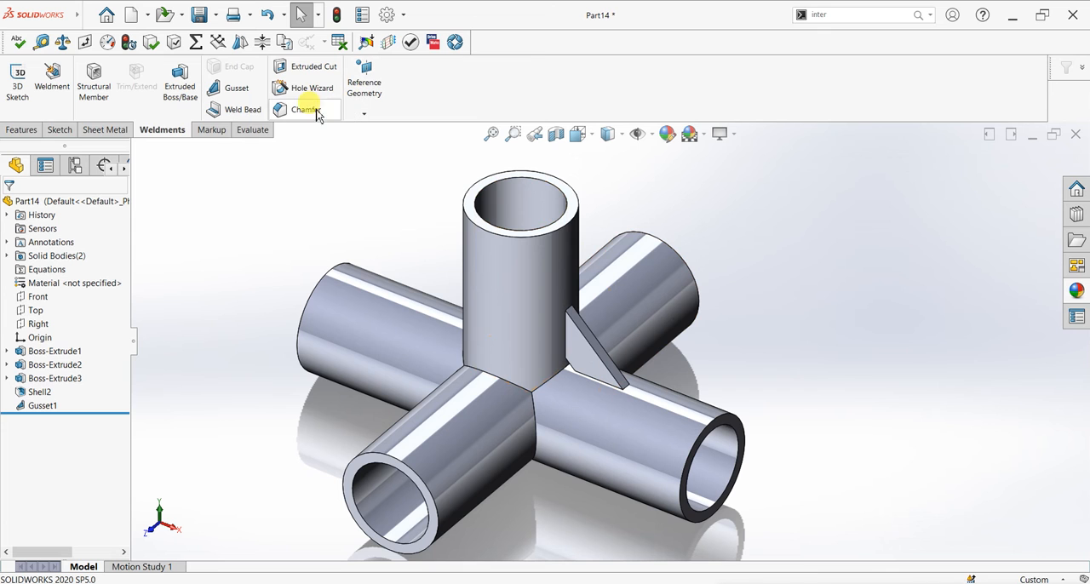
- Start an equally spaced circular pattern about the outer circular edge at the upright pipe's open end
click(20, 131)
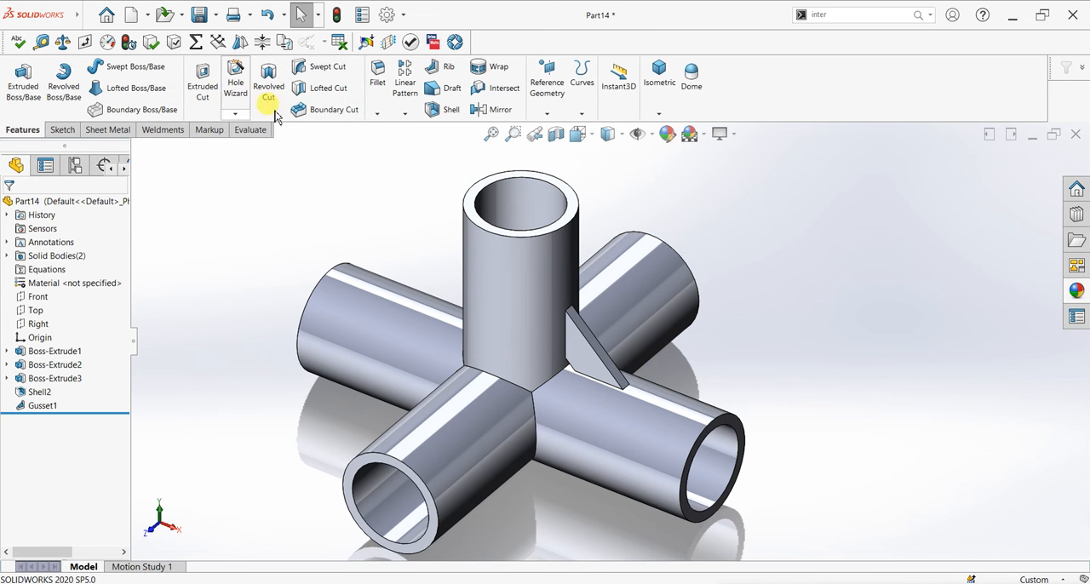
click(404, 114)
click(423, 141)
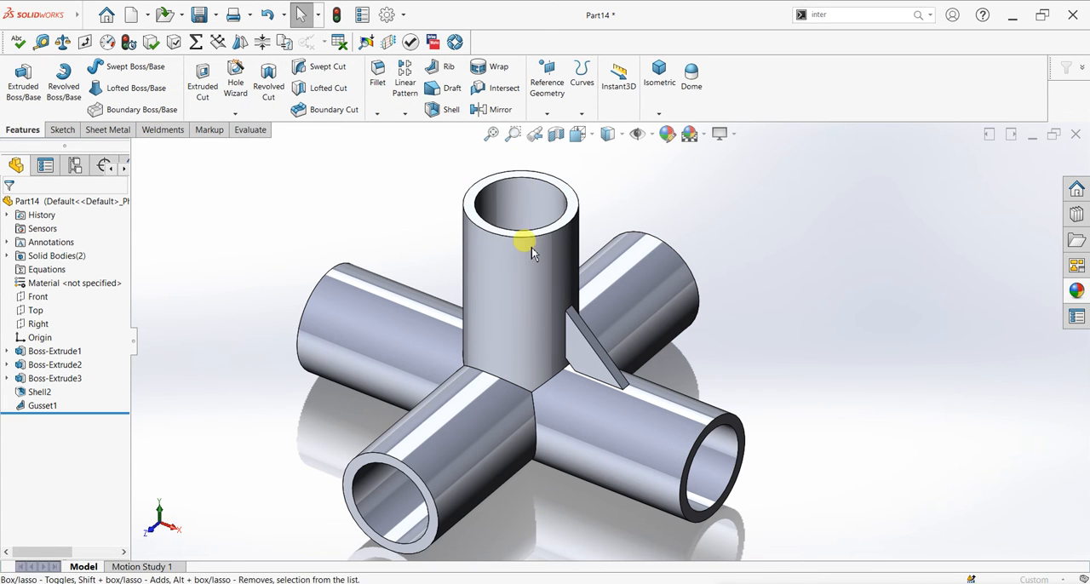
click(531, 245)
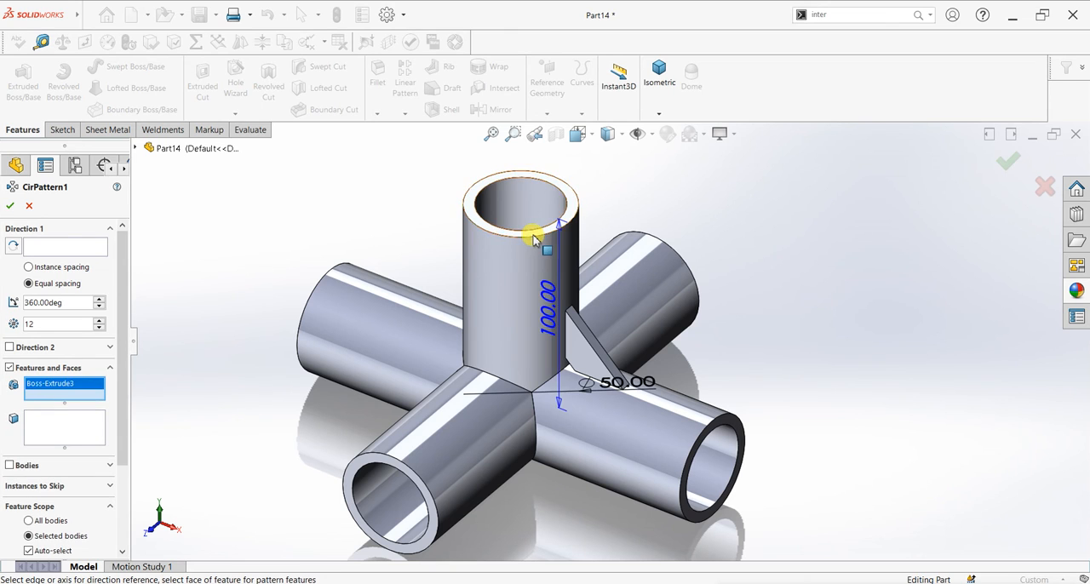
click(60, 246)
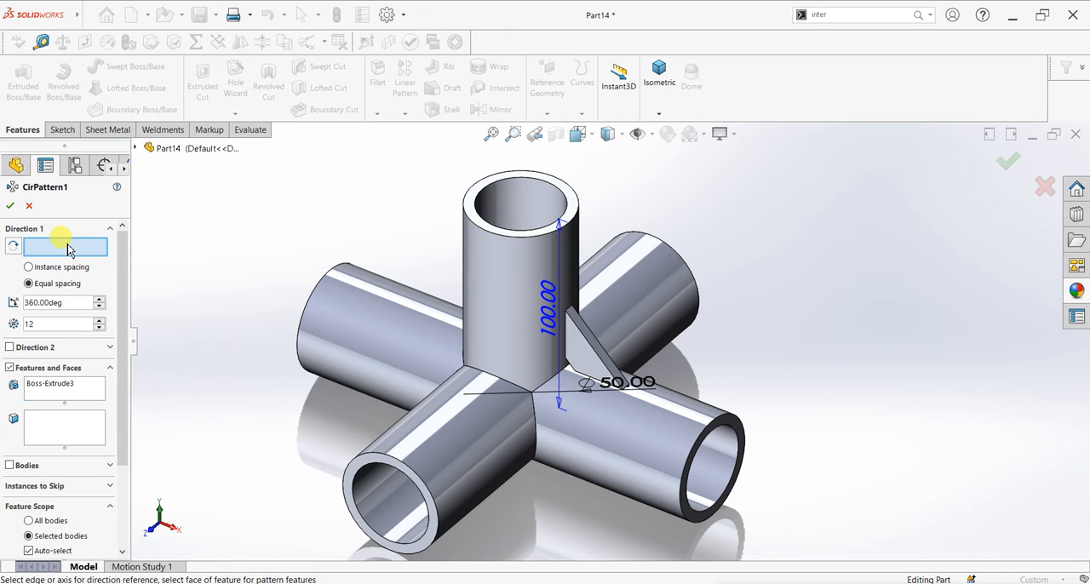
click(521, 242)
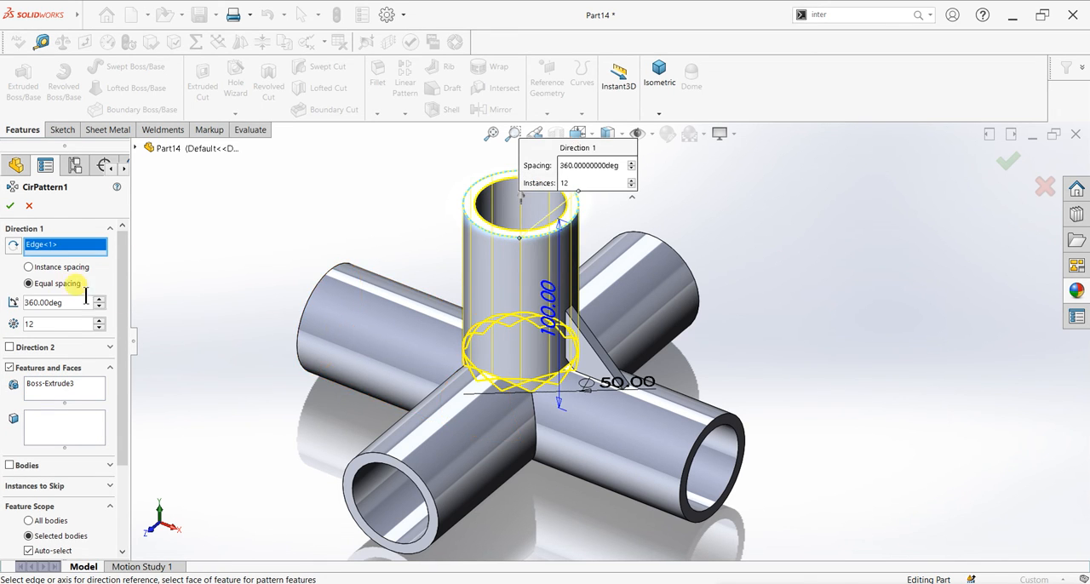
- Replace the upright cylinder with the gusset as the feature in the circular pattern
right_click(60, 386)
click(76, 392)
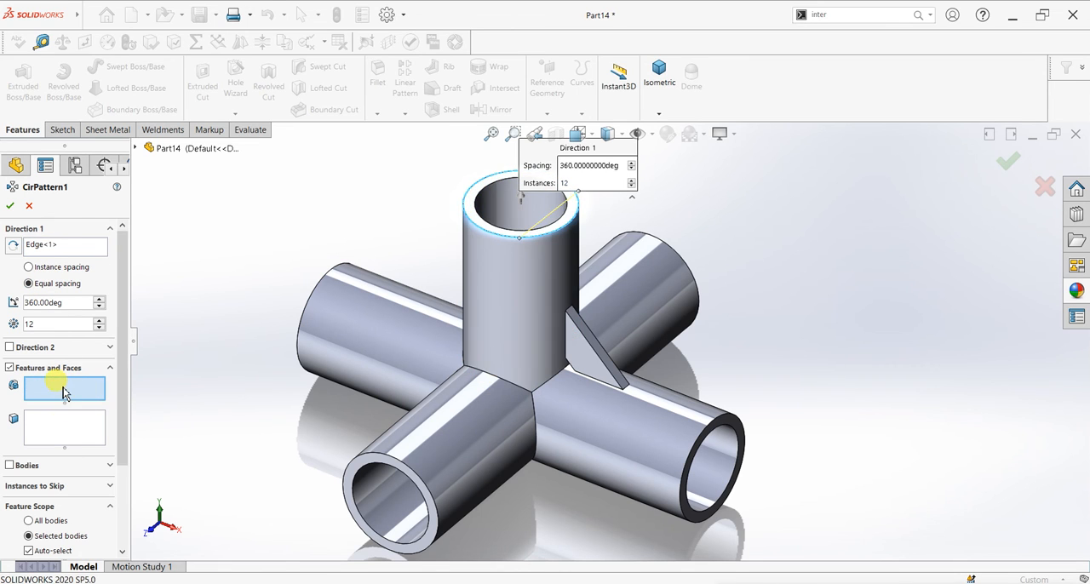
click(134, 148)
click(181, 352)
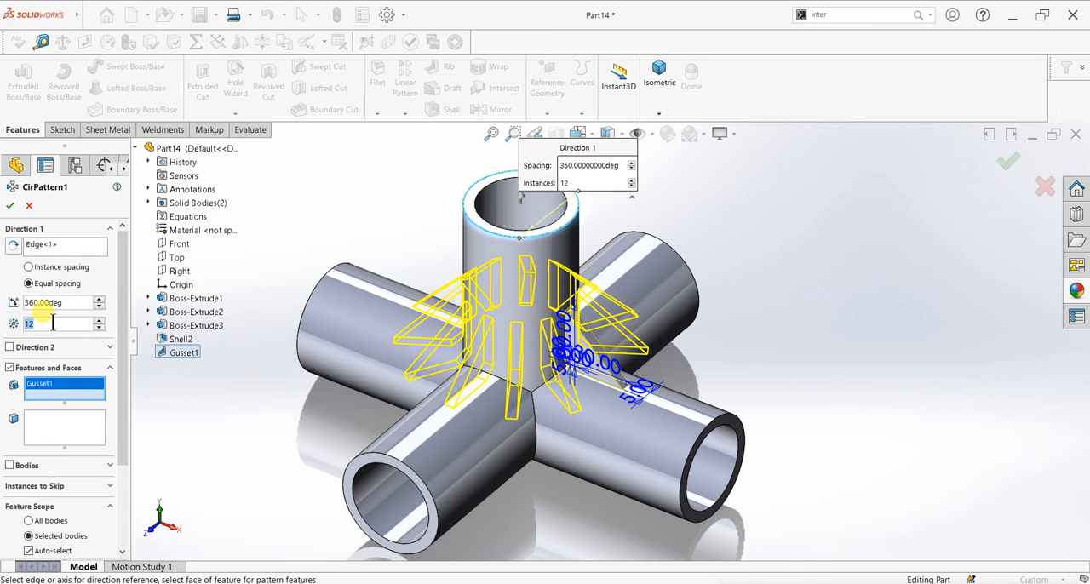
- Try to create the circular gusset pattern with 4 instances, also with the geometry pattern option turned off
text(4)
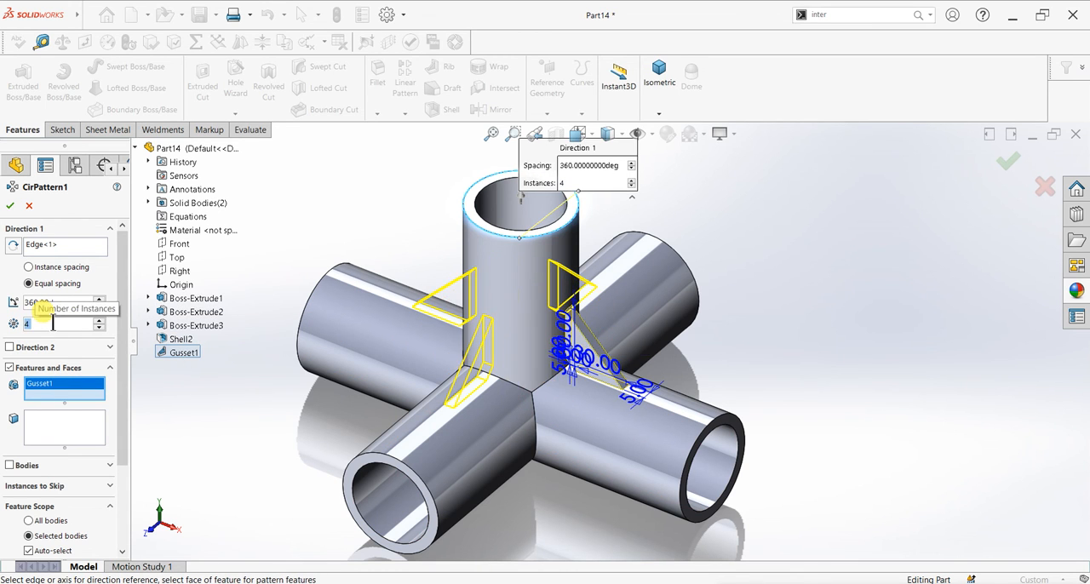
click(12, 209)
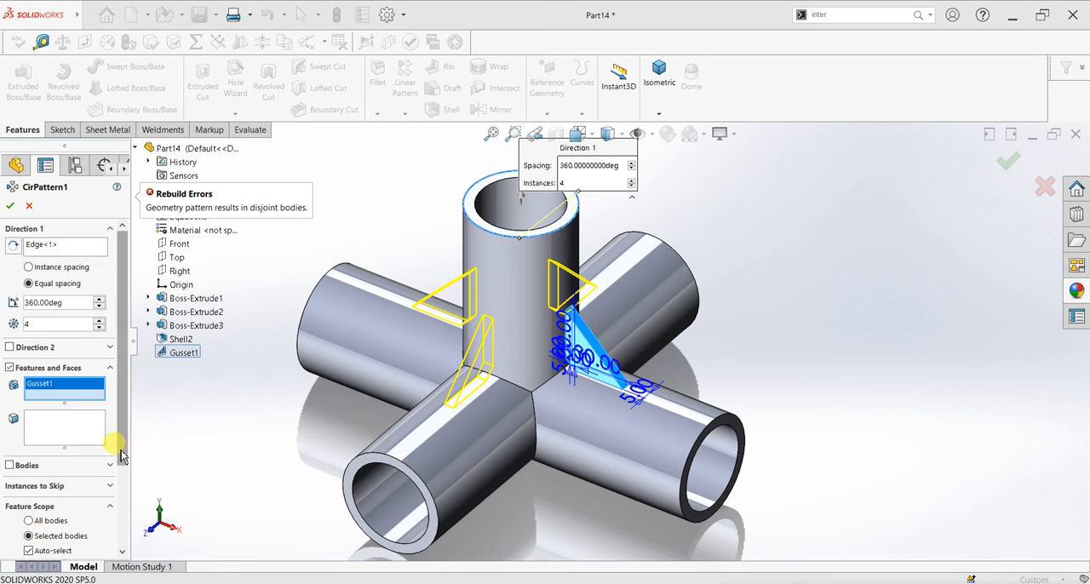
drag(120, 432, 130, 517)
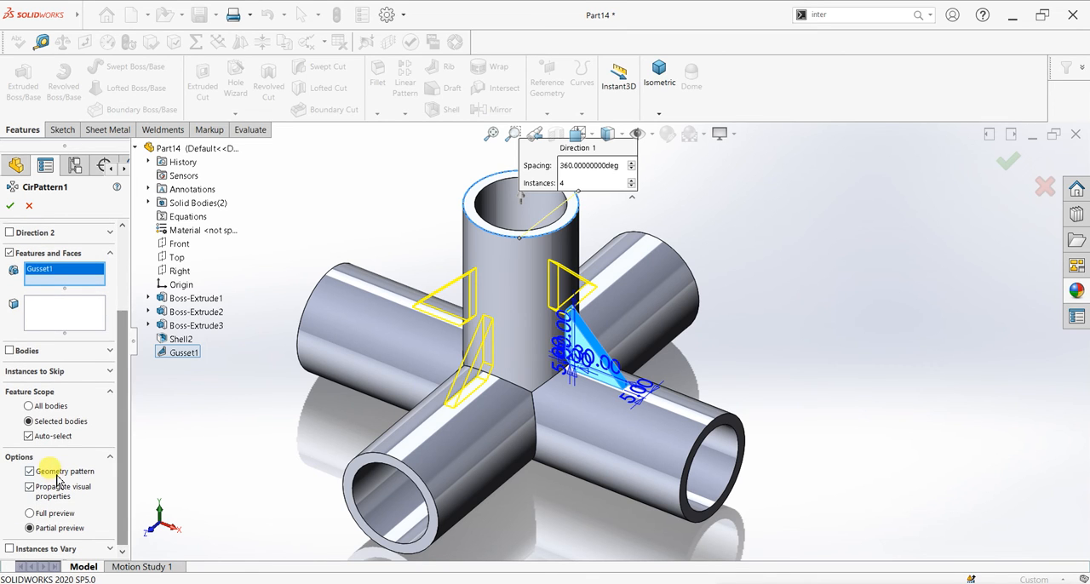
click(29, 469)
click(11, 209)
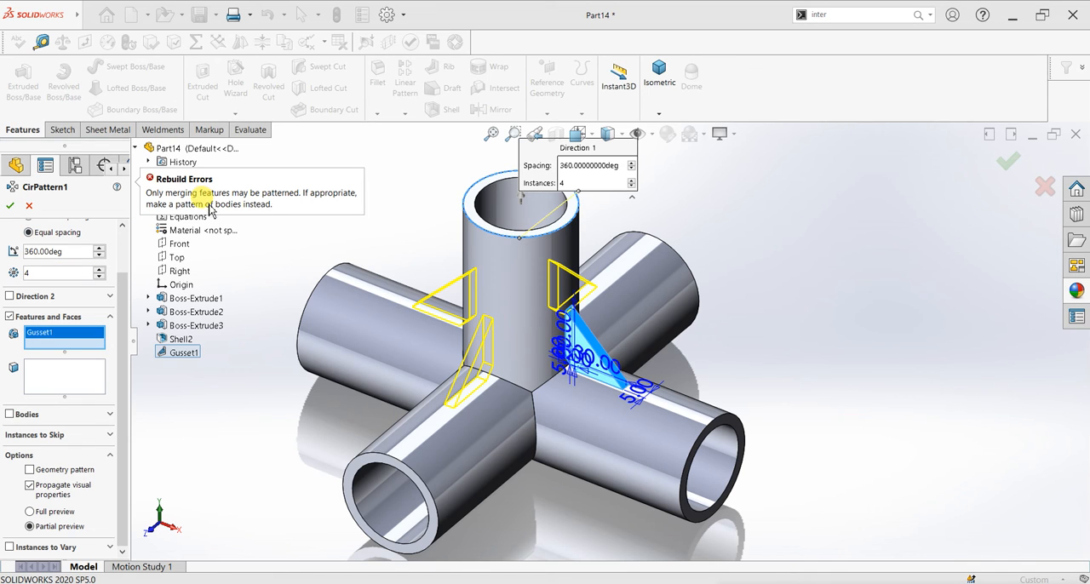
click(30, 207)
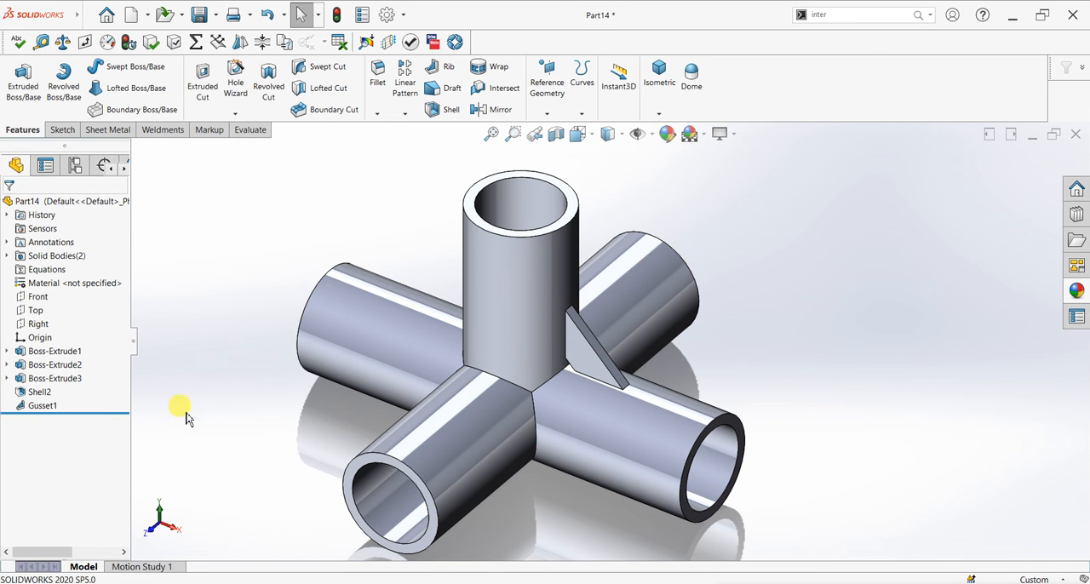
- Review the existing gusset's supporting faces, profile and thickness settings
click(42, 406)
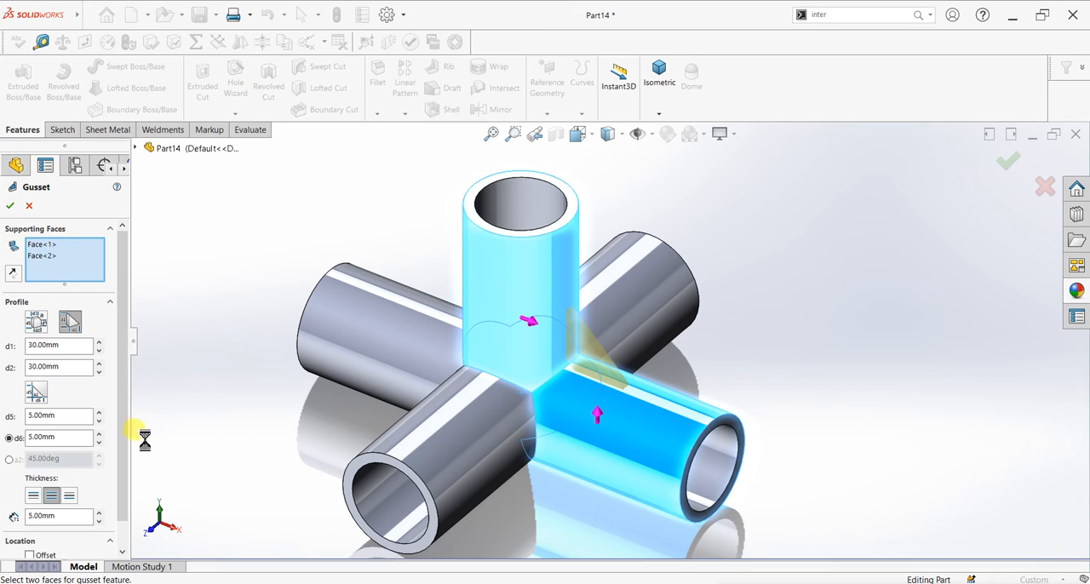
scroll(123, 471, down, 2)
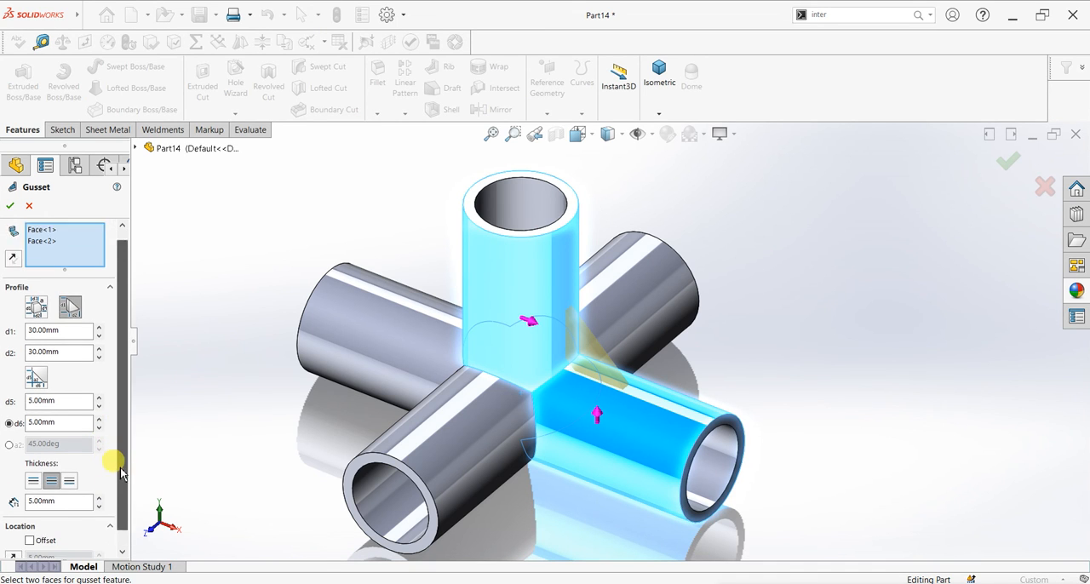
scroll(123, 440, up, 2)
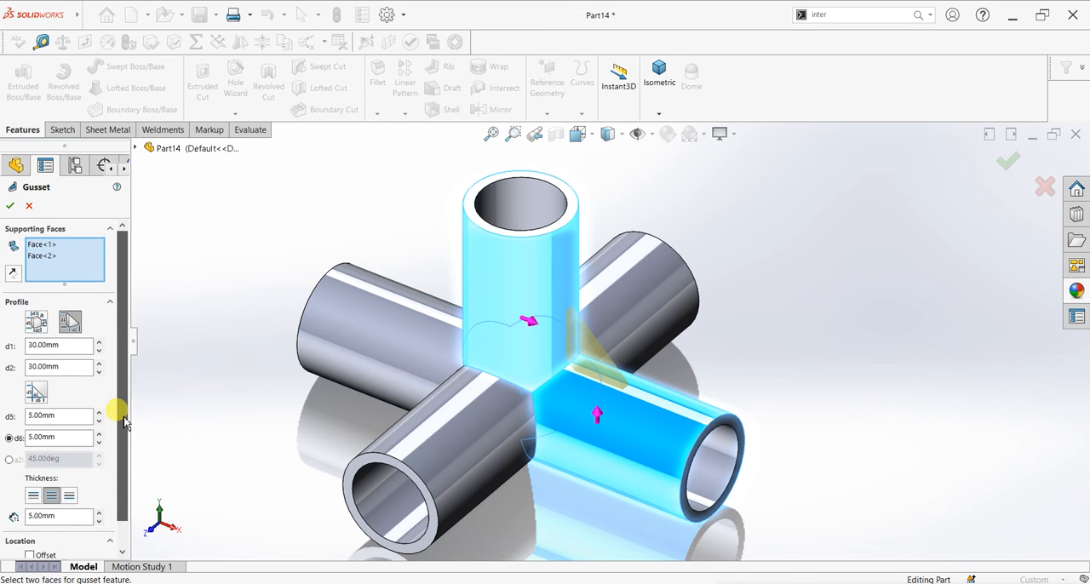
click(10, 205)
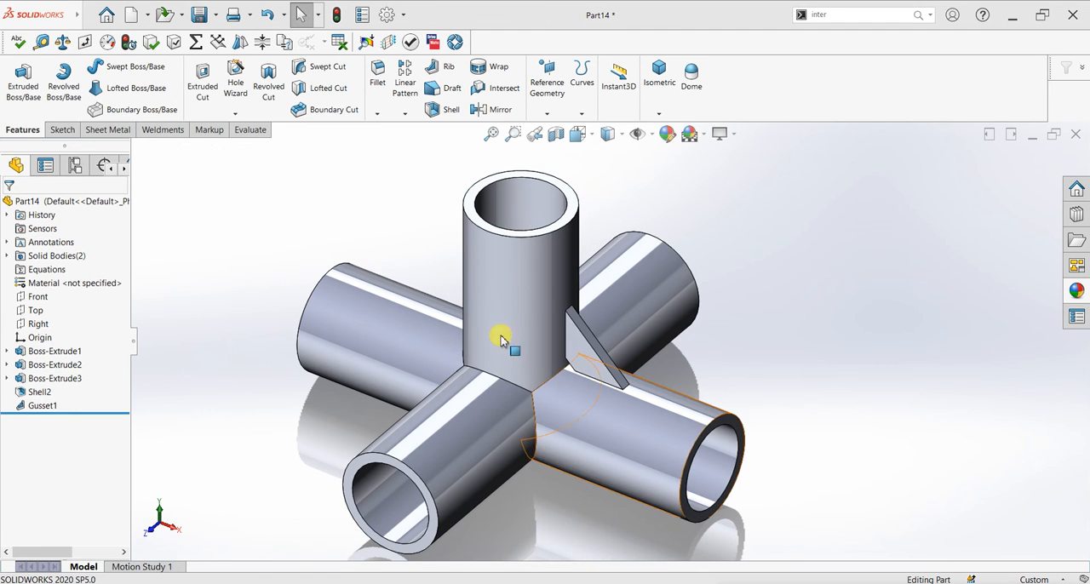
- Add a gusset between the outer faces of the upright pipe and the horizontal pipe pointing along the positive Z axis
click(167, 130)
click(226, 92)
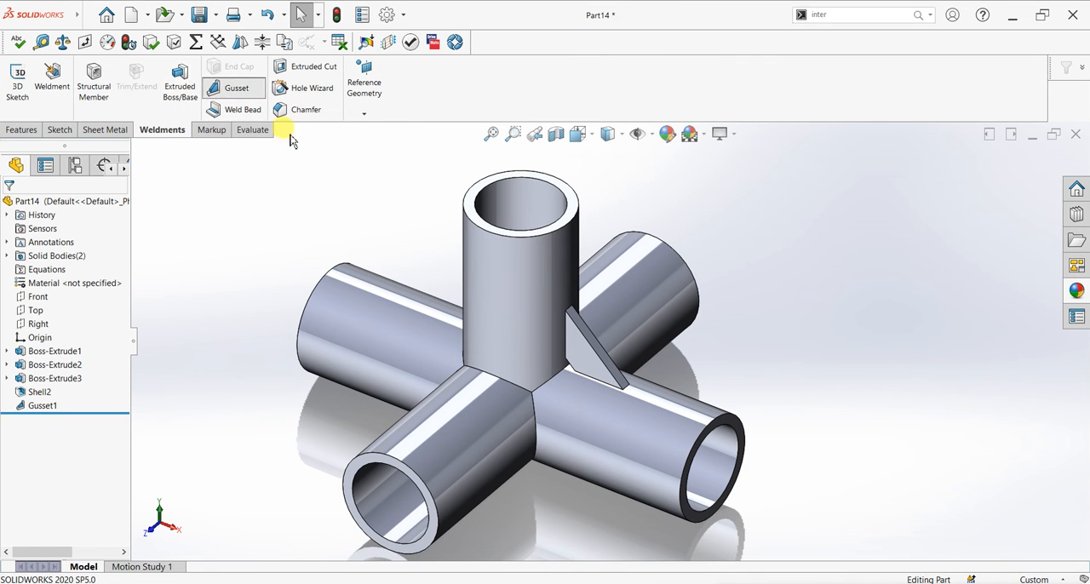
click(486, 341)
click(476, 393)
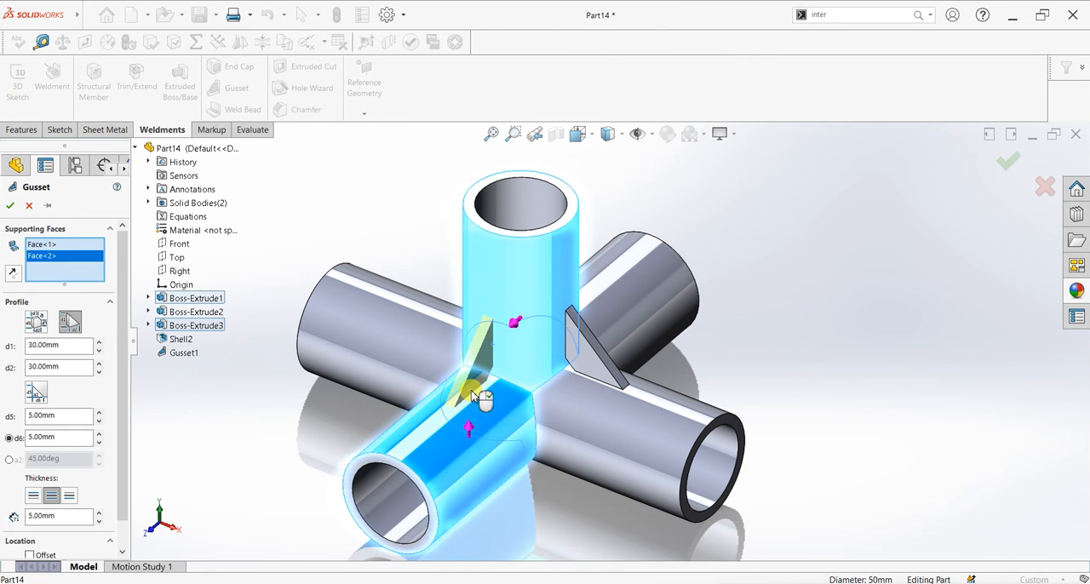
click(12, 202)
- Add a matching gusset between the upright pipe and the horizontal pipe pointing along the negative X axis
middle_drag(358, 367, 472, 366)
scroll(458, 330, up, 3)
scroll(410, 230, down, 2)
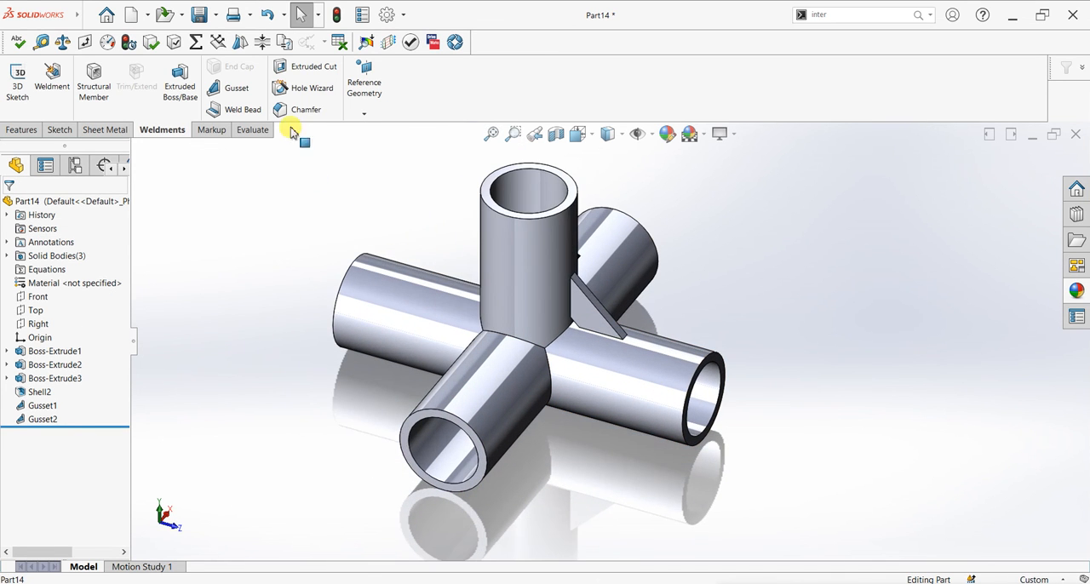
click(226, 99)
click(518, 322)
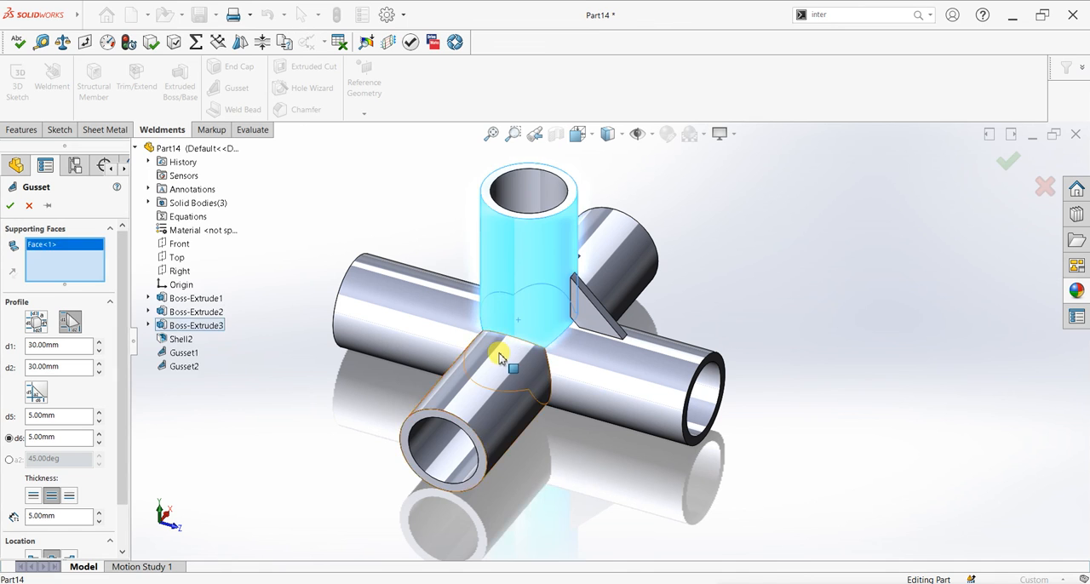
click(500, 355)
click(9, 205)
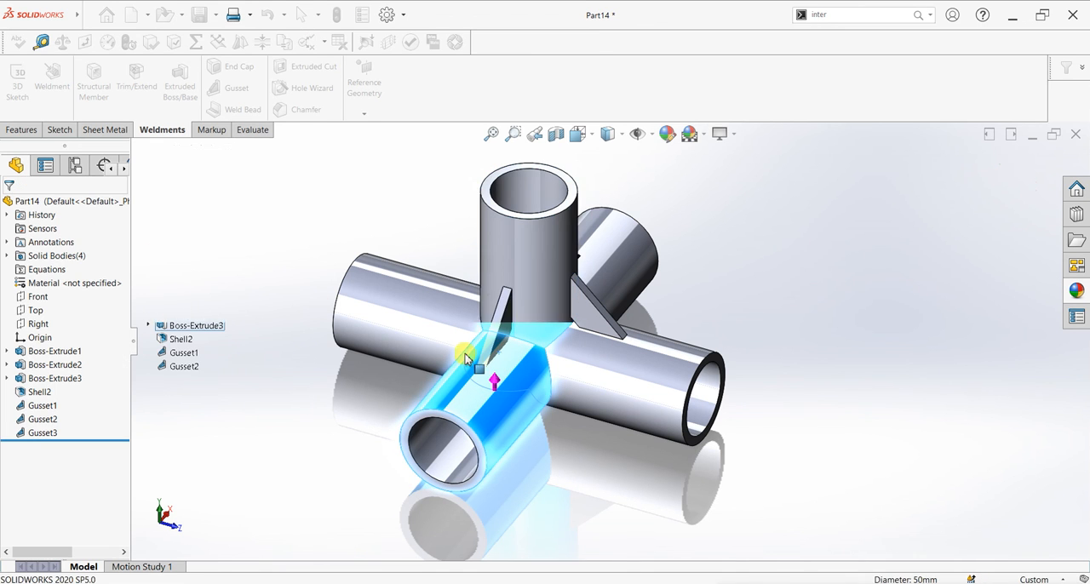
- Add a matching gusset between the upright pipe and the horizontal pipe pointing along the negative Z axis
middle_drag(477, 342, 619, 352)
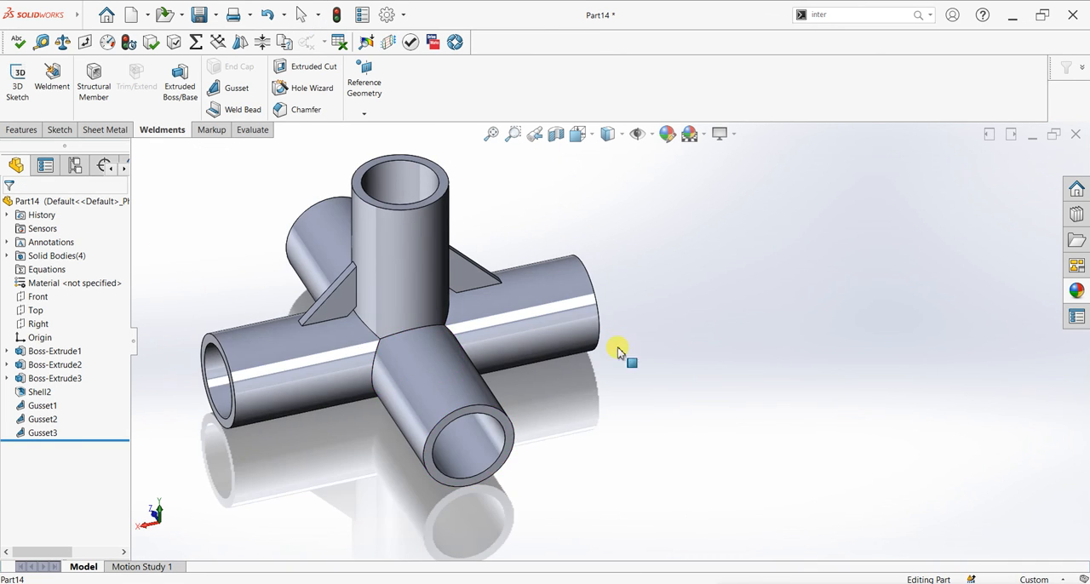
click(223, 98)
click(419, 304)
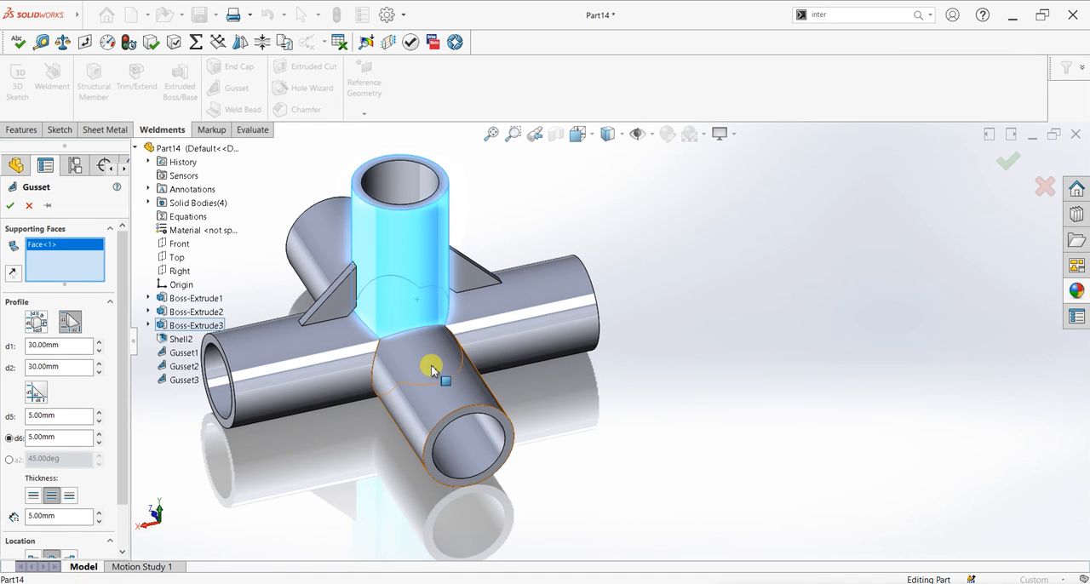
click(428, 366)
click(10, 205)
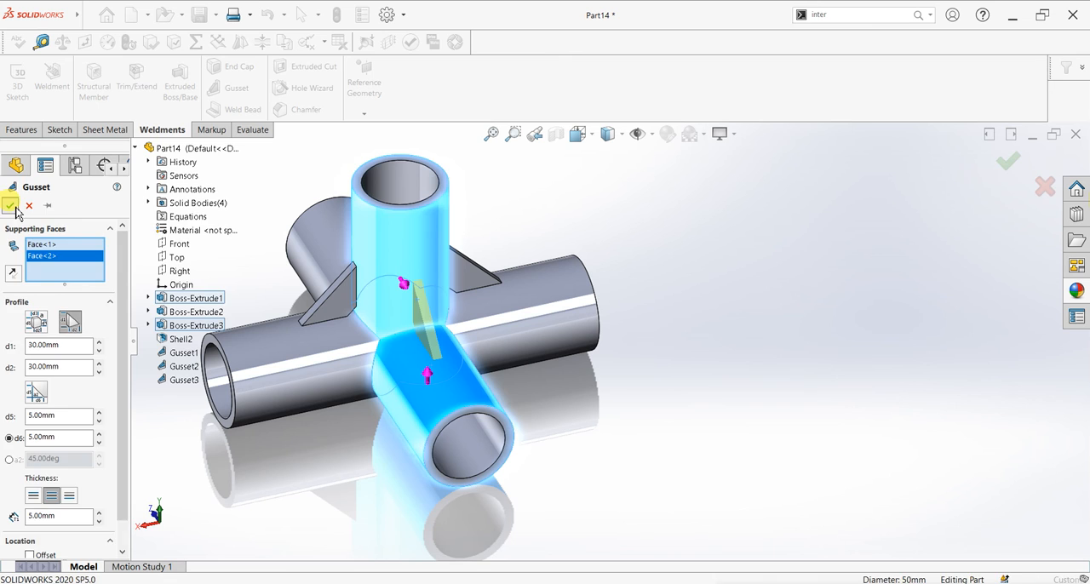
- Add a horizontal gusset between the outer faces of the positive X and negative Z pipes
middle_drag(414, 346, 377, 382)
scroll(418, 378, up, 4)
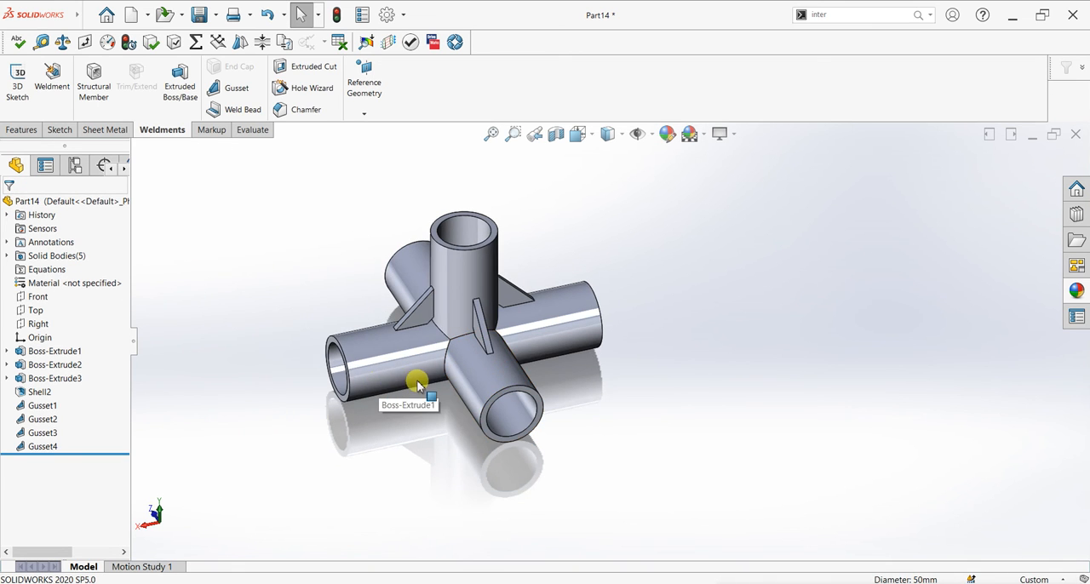
middle_drag(471, 370, 516, 304)
scroll(505, 353, down, 3)
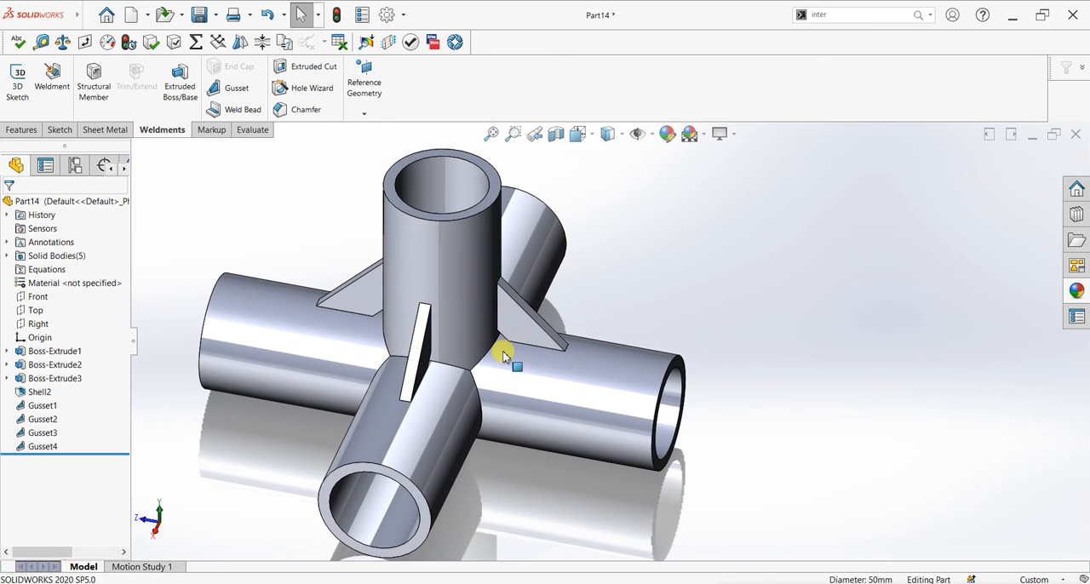
click(243, 92)
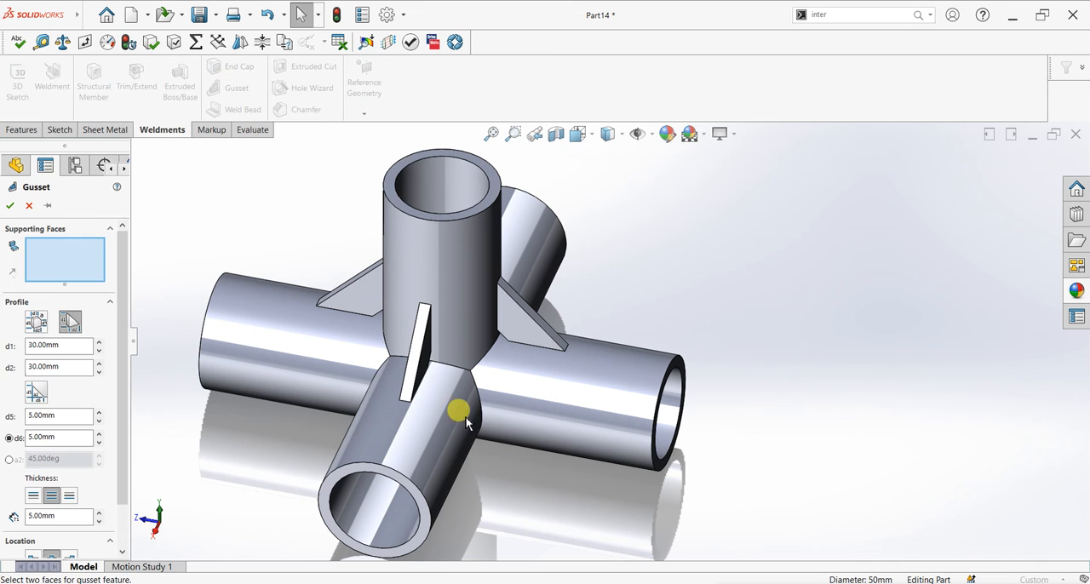
click(506, 423)
click(449, 437)
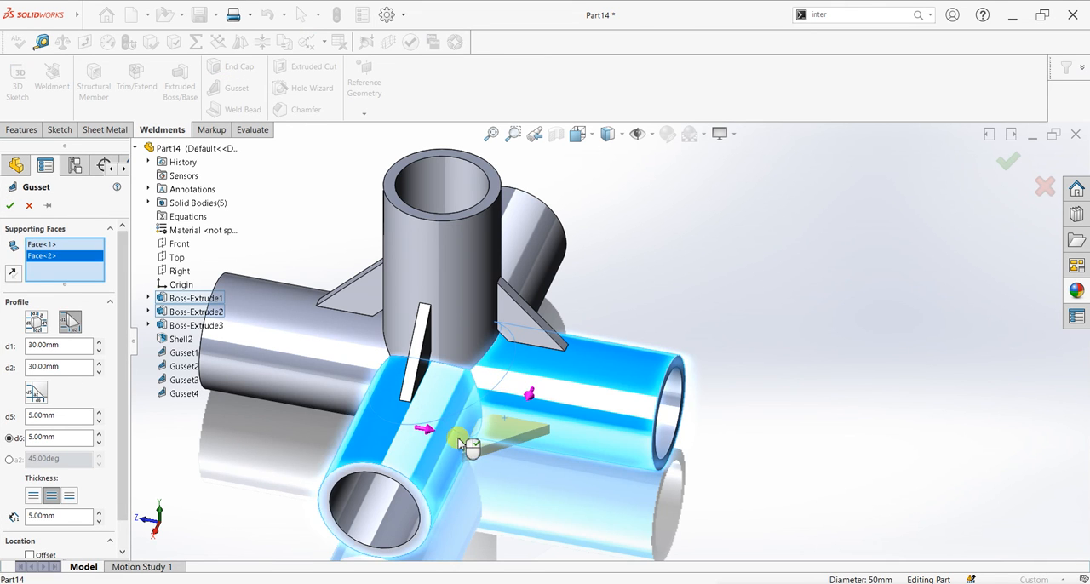
click(11, 205)
- Add a horizontal gusset between the outer faces of the positive X and positive Z pipes
middle_drag(340, 409, 358, 363)
scroll(361, 358, up, 2)
scroll(308, 308, down, 3)
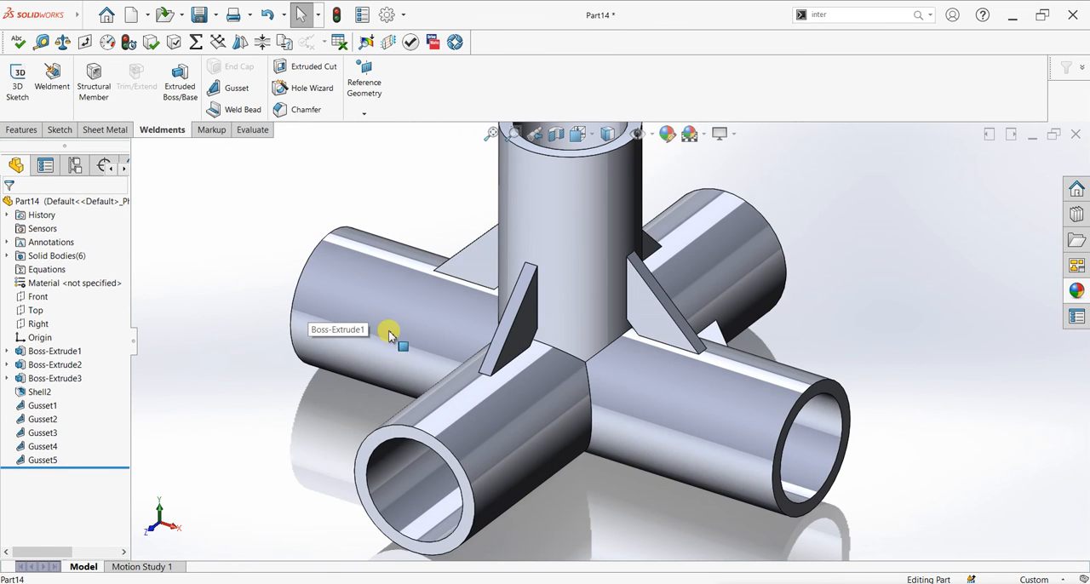
click(237, 88)
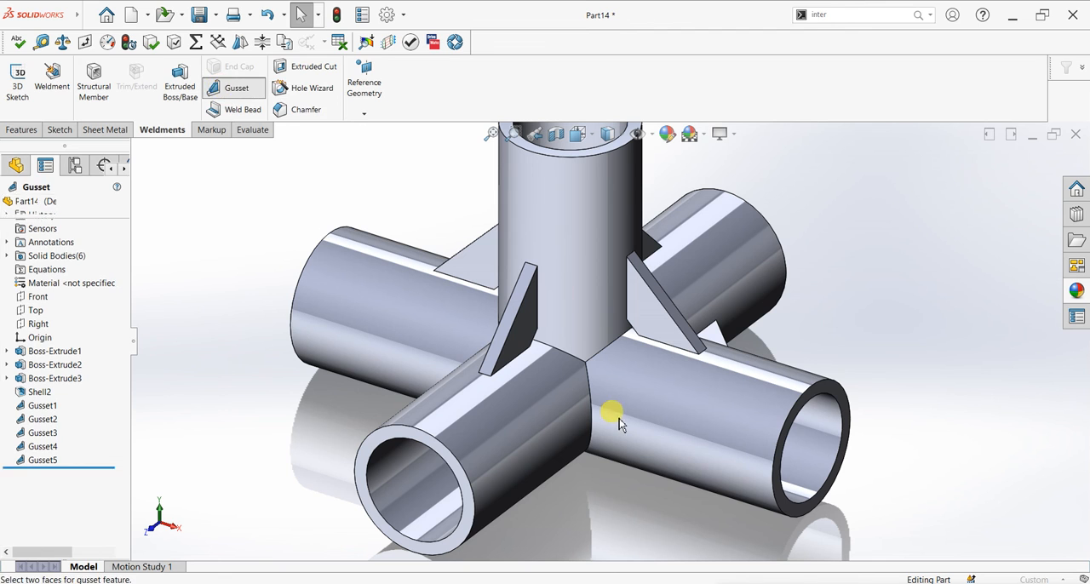
click(562, 432)
click(12, 206)
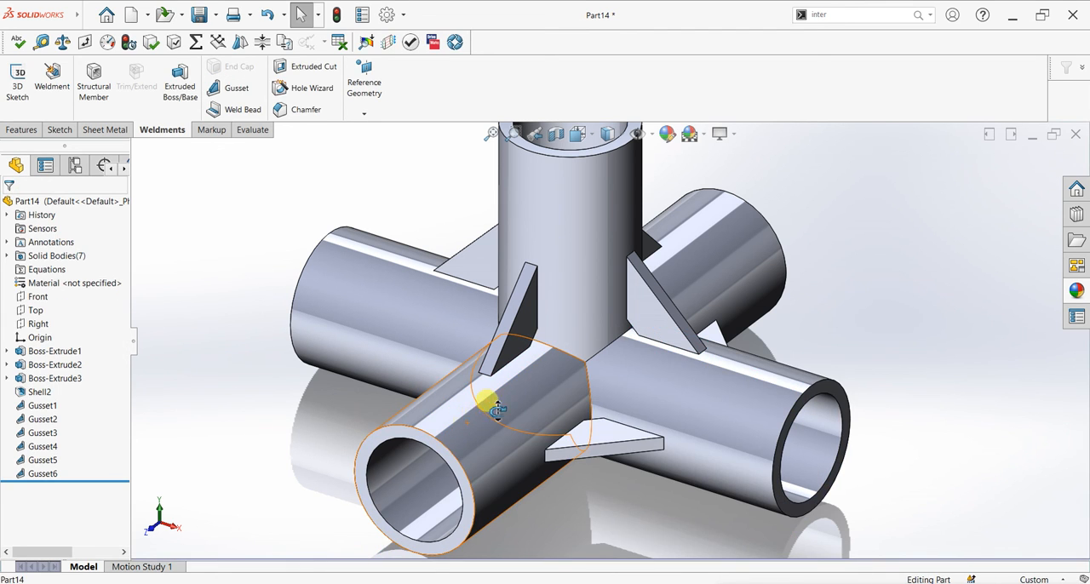
- Add a horizontal gusset between the outer faces of the negative X and positive Z pipes
scroll(497, 410, up, 5)
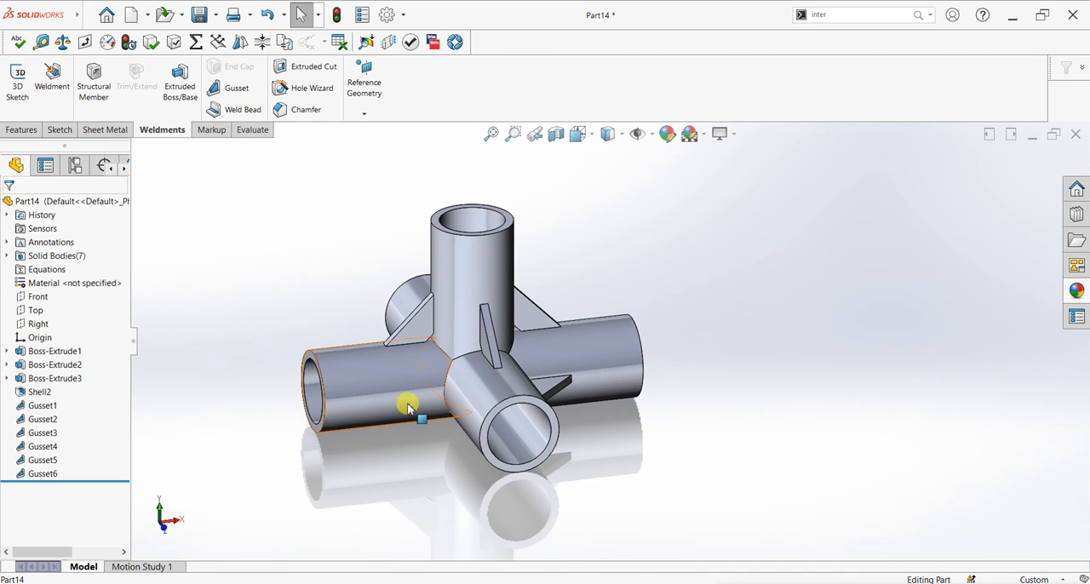
scroll(408, 407, down, 2)
click(228, 88)
click(419, 377)
click(479, 401)
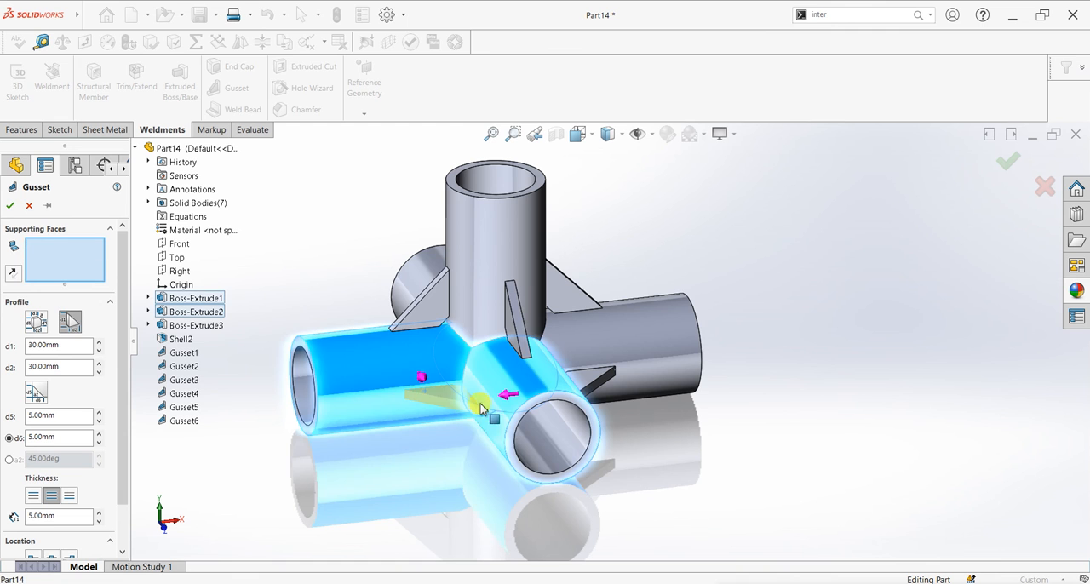
click(10, 205)
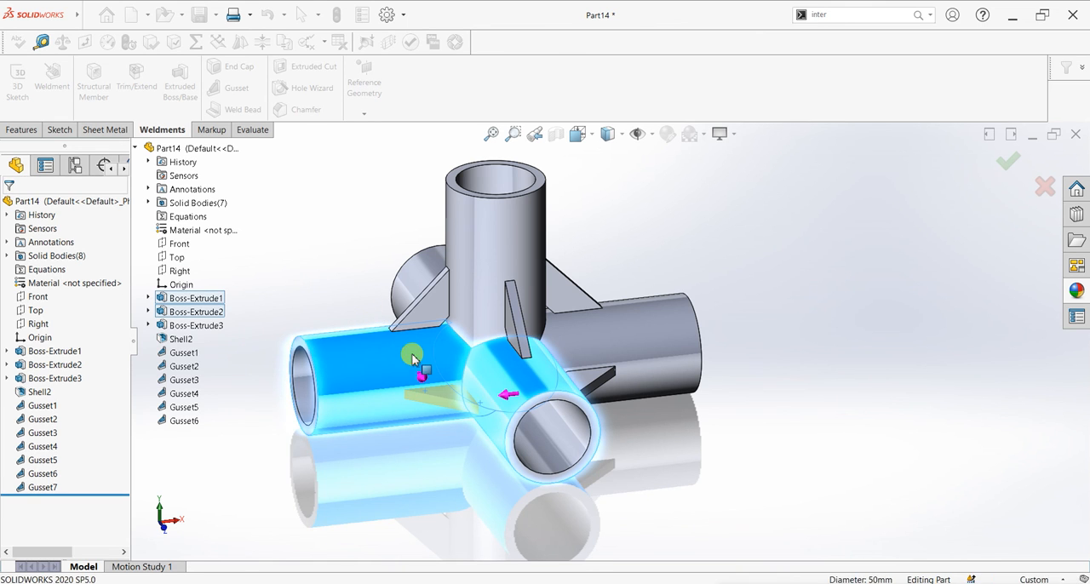
- Add a horizontal gusset between the outer faces of the negative X and negative Z pipes
middle_drag(428, 366, 546, 347)
click(236, 88)
click(552, 384)
click(467, 362)
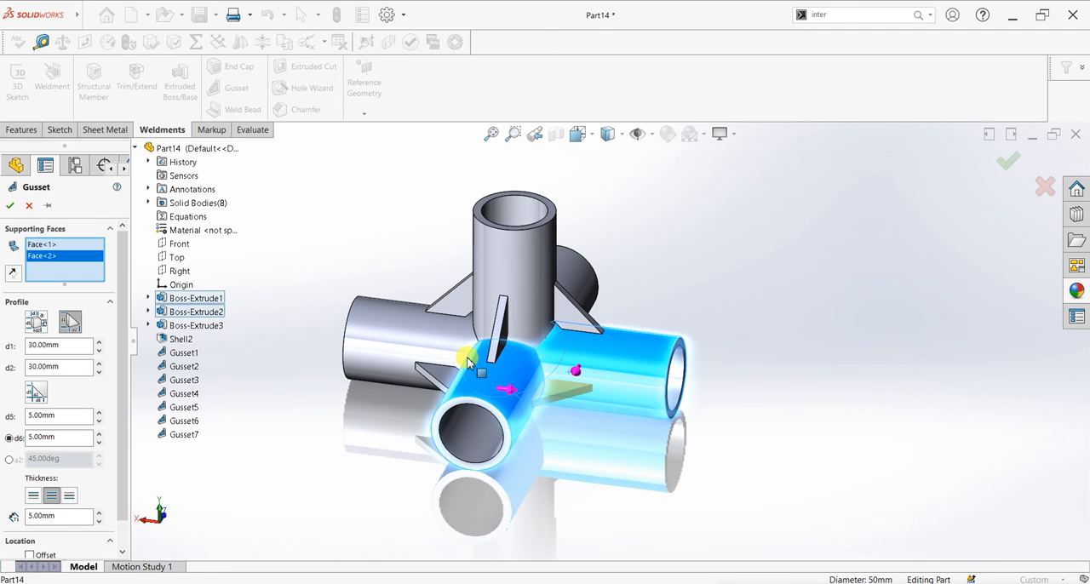
click(12, 206)
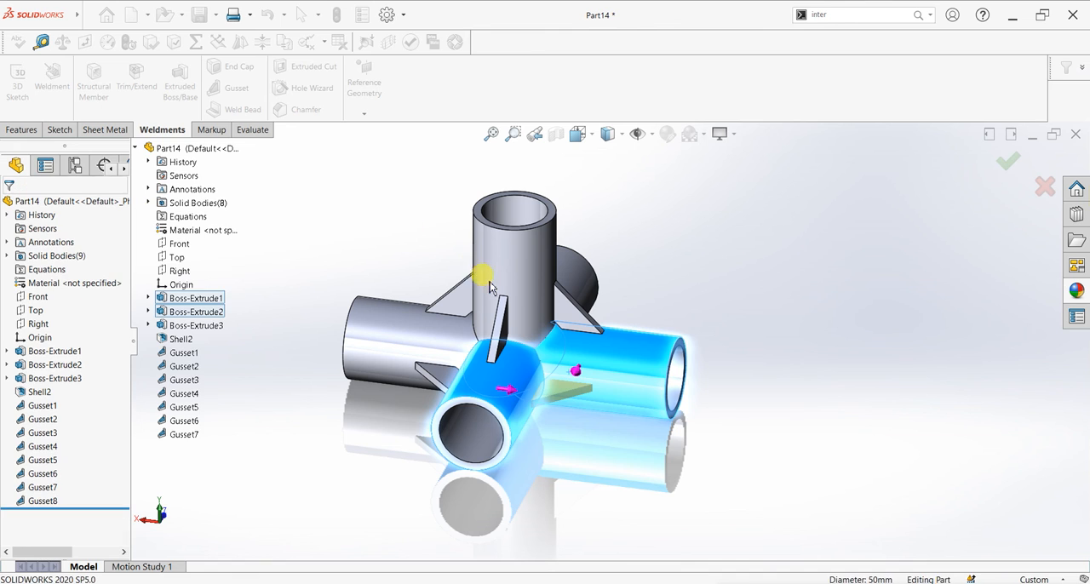
- View the whole joint isometrically from the corner between the positive X and negative Z pipes
middle_drag(704, 317, 778, 332)
key(space)
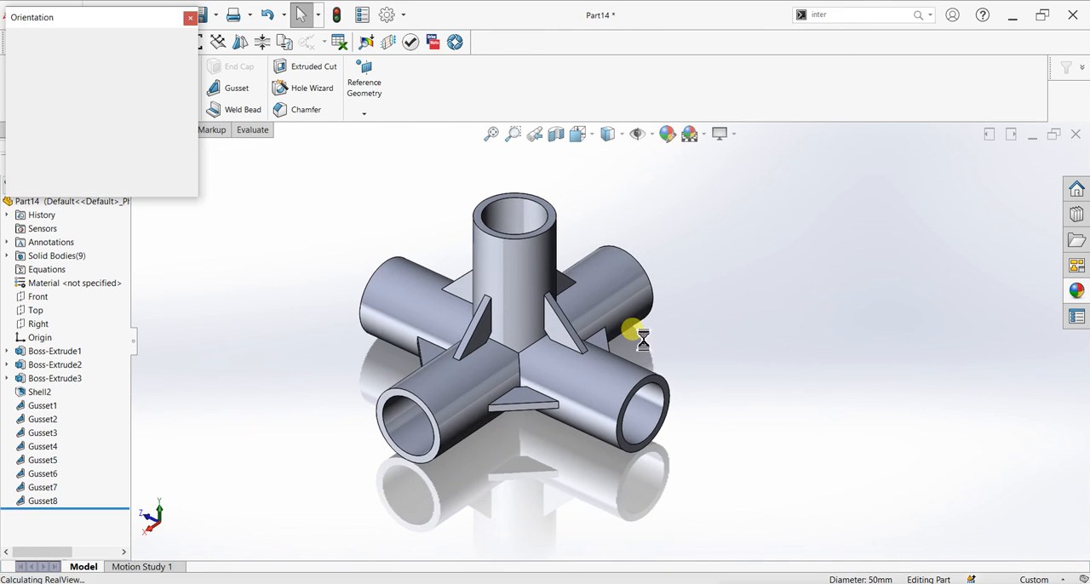
click(515, 388)
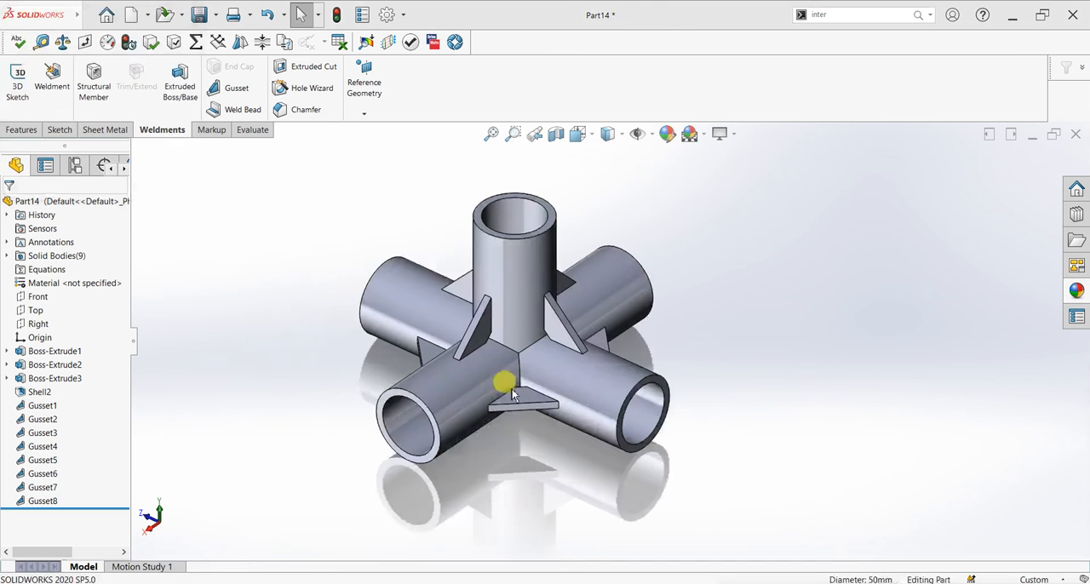
scroll(818, 369, down, 1)
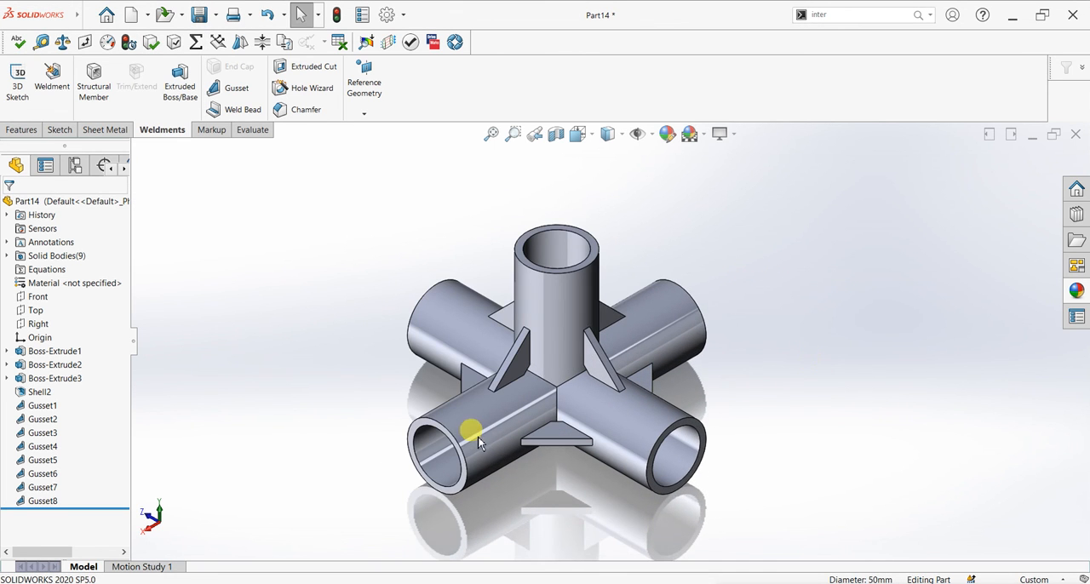
scroll(478, 436, down, 1)
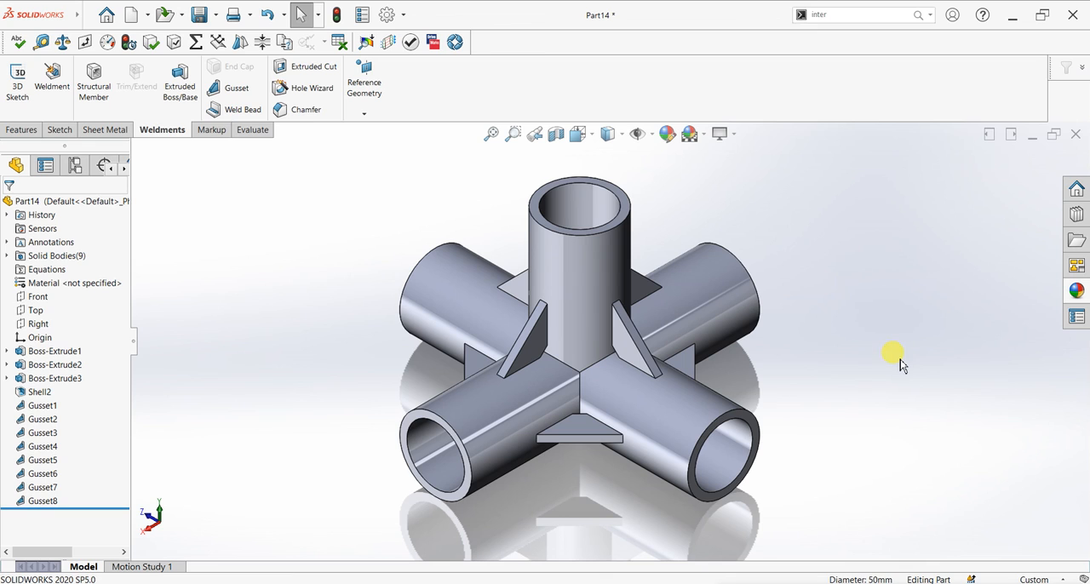